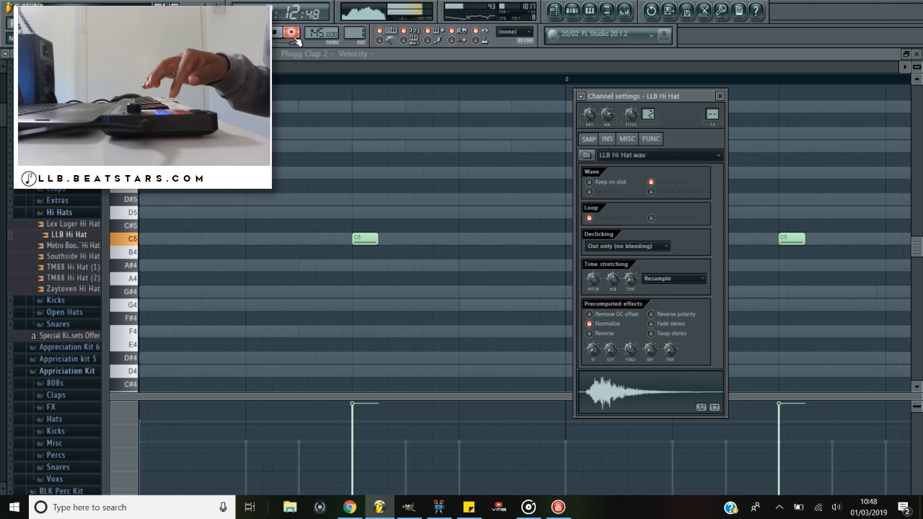
Stop the running take and look over the Snr - Metro channel's notes in the piano roll.
key("space")
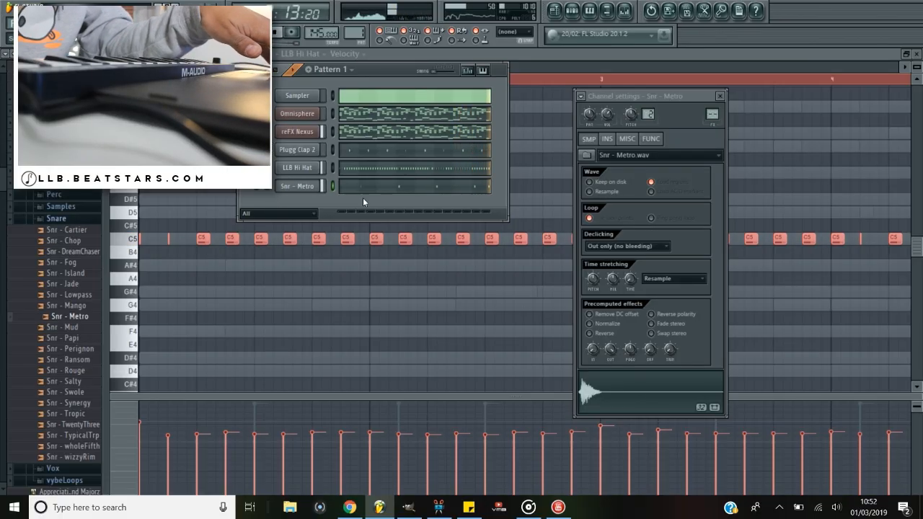
left_click(385, 188)
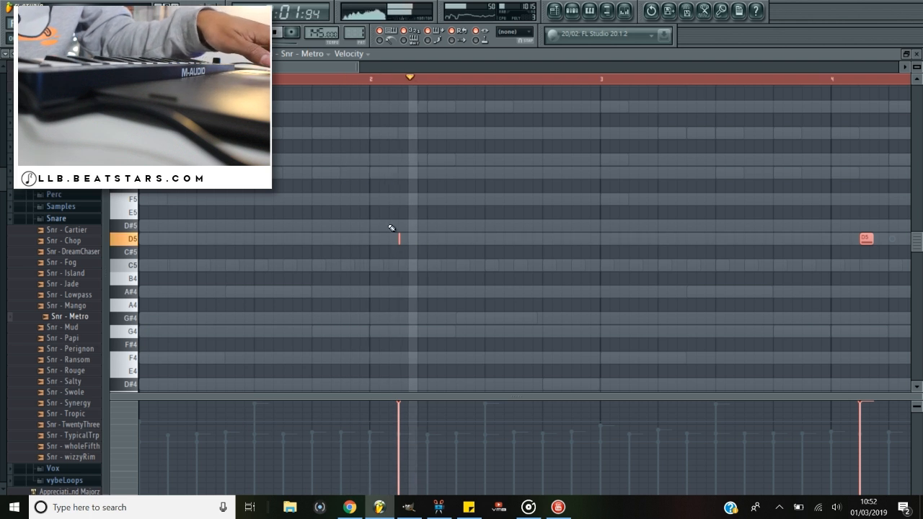
key("F6")
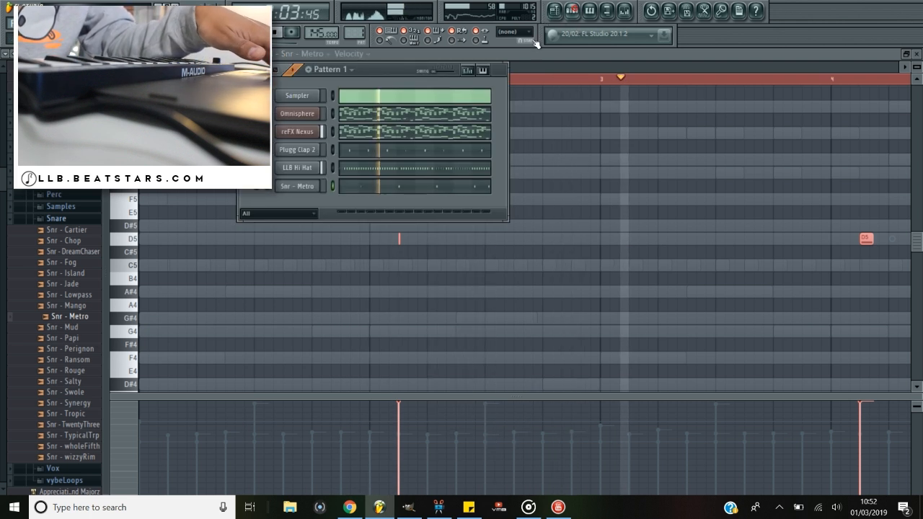
Shorten the tail of the LLB Hi Hat sample by raising its precomputed Out fade.
left_click(309, 168)
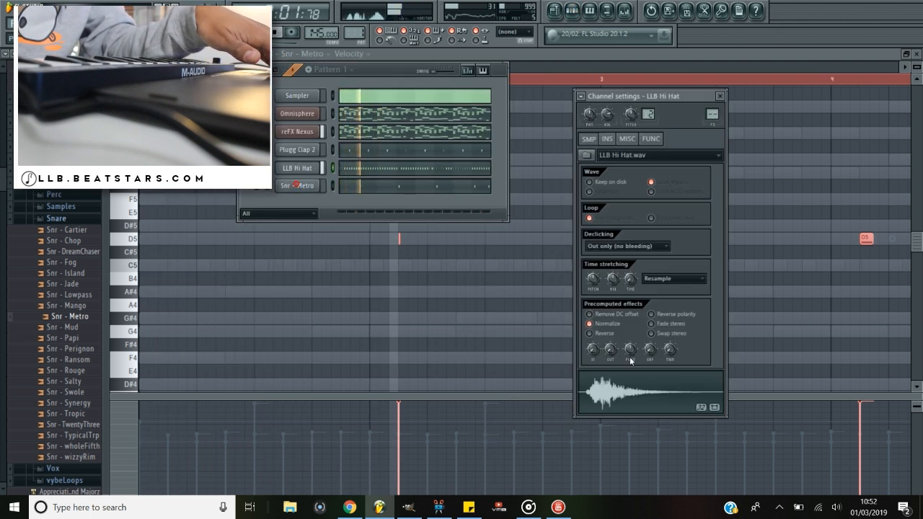
left_click_drag(610, 349, 609, 339)
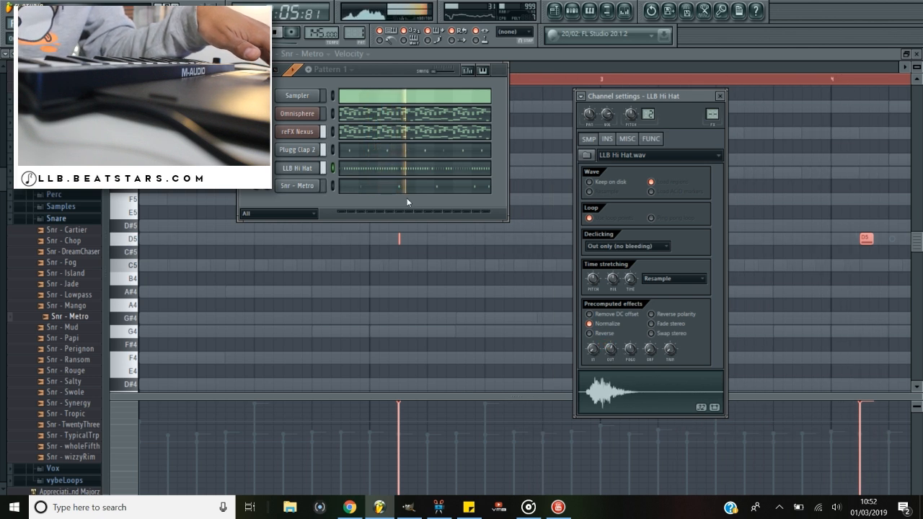
left_click(315, 190)
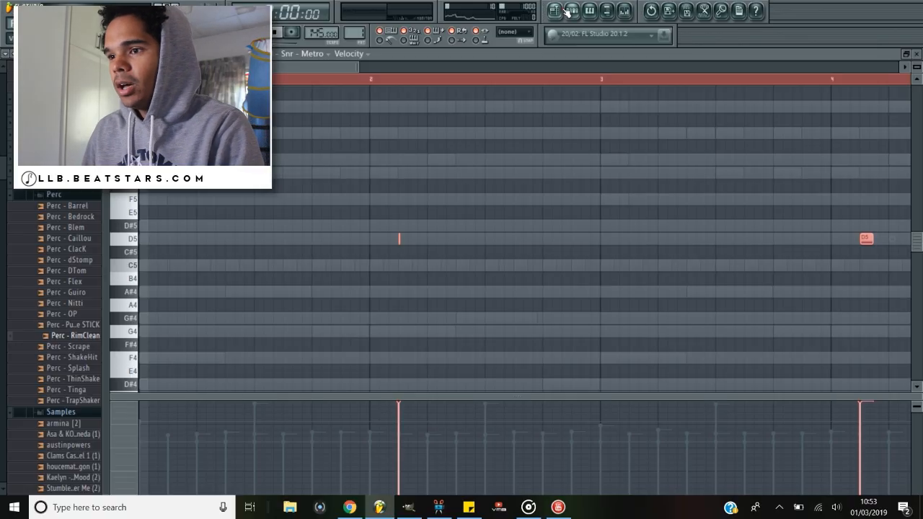
Audition the Perc - RimClean sample and add it to Pattern 1 as a new channel.
left_click(569, 11)
left_click(589, 10)
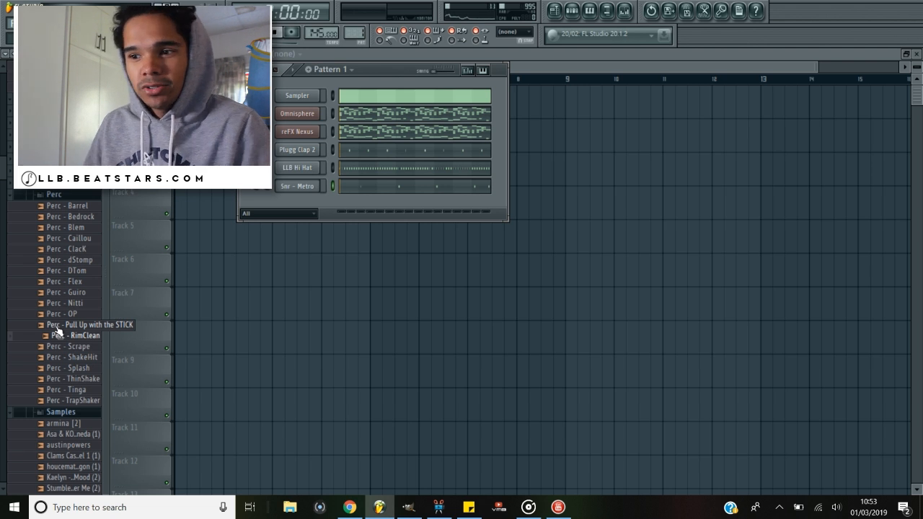
key("space")
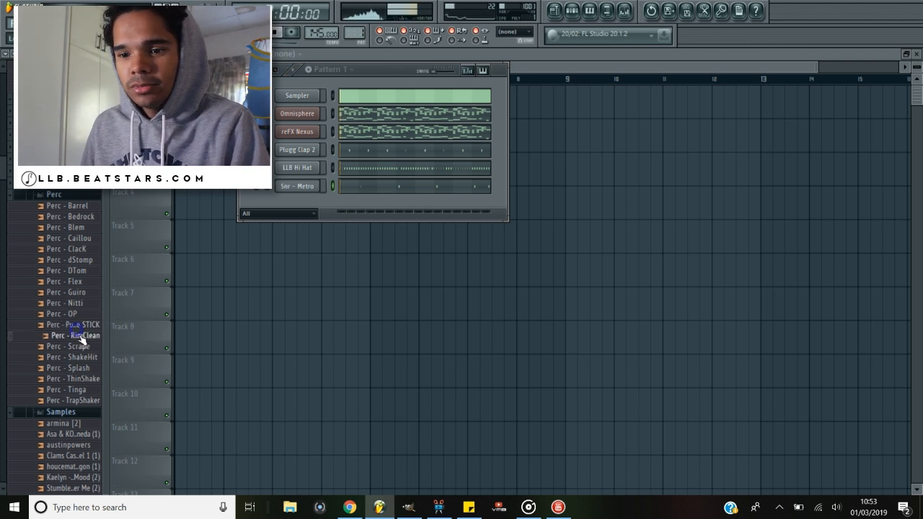
key("space")
right_click(76, 335)
left_click(152, 330)
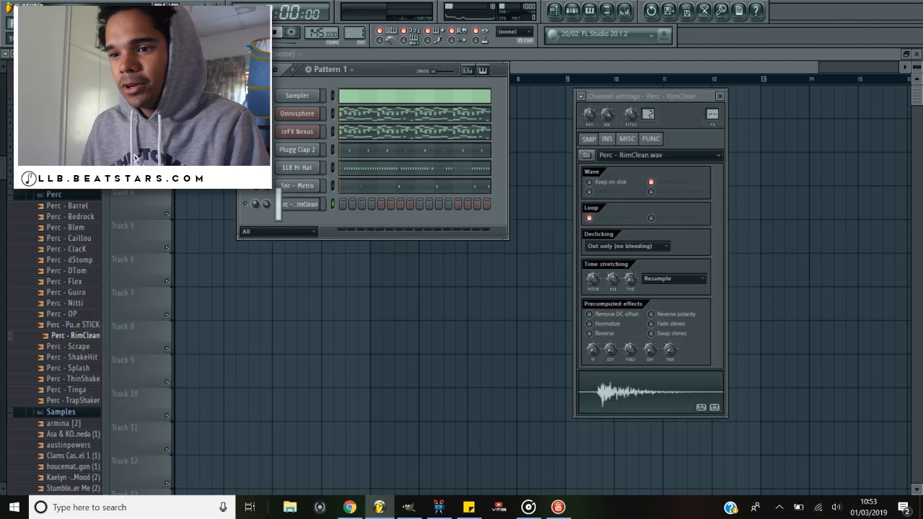
Record a live Perc - RimClean part over the playing pattern.
key("space")
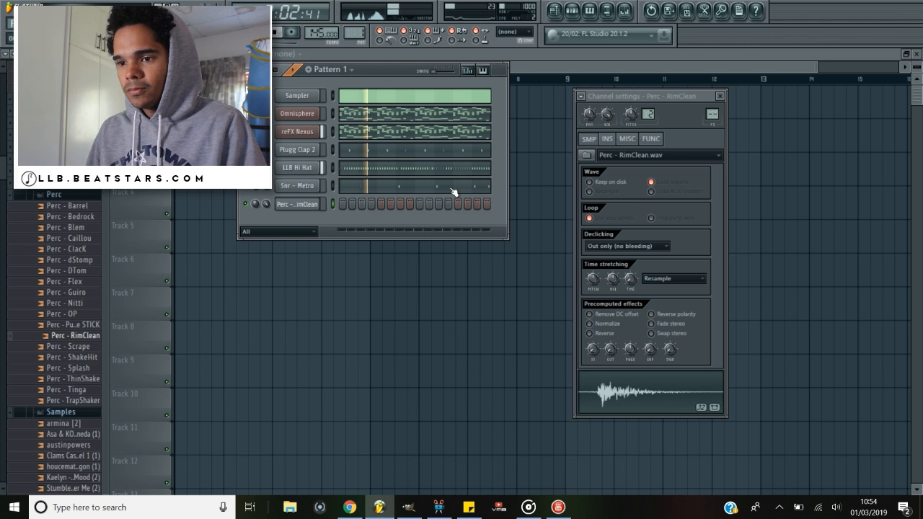
key("space")
key("space")
key("space")
left_click(291, 33)
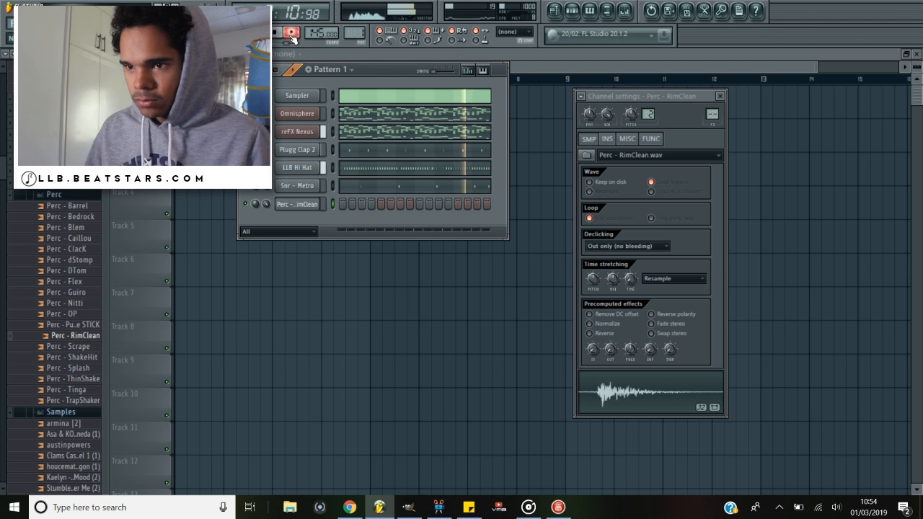
left_click(294, 36)
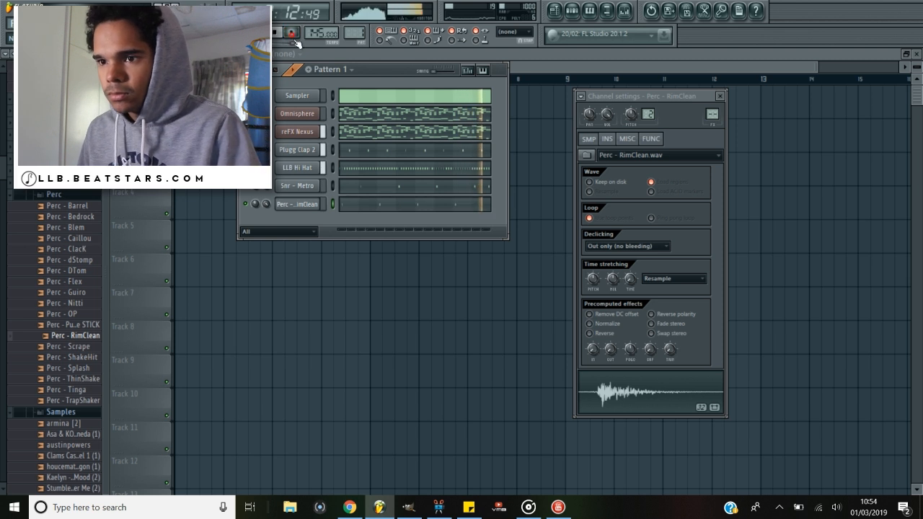
Quantize the recorded Perc - RimClean notes in the piano roll and select them all.
left_click(355, 209)
key("alt+q")
key("Return")
key("space")
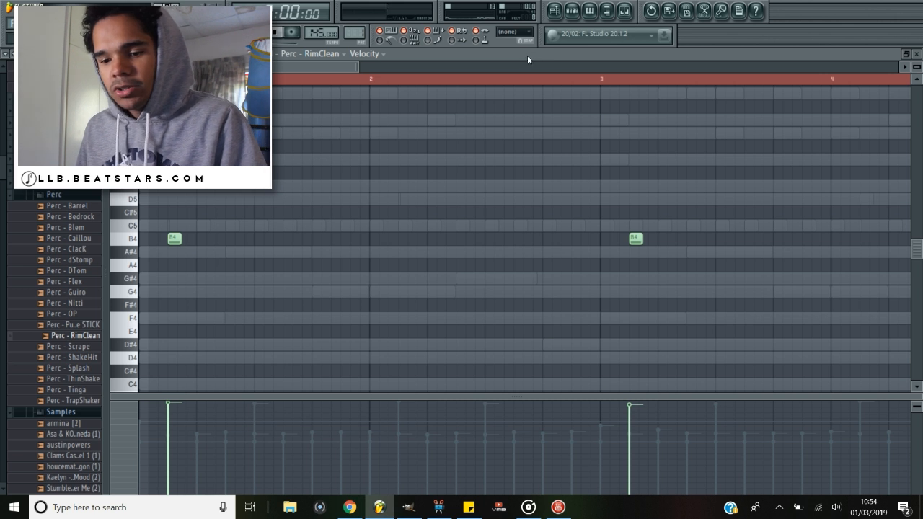
key("ctrl+a")
scroll(527, 57, "up", 4)
scroll(475, 88, "down", 1)
scroll(469, 179, "down", 3)
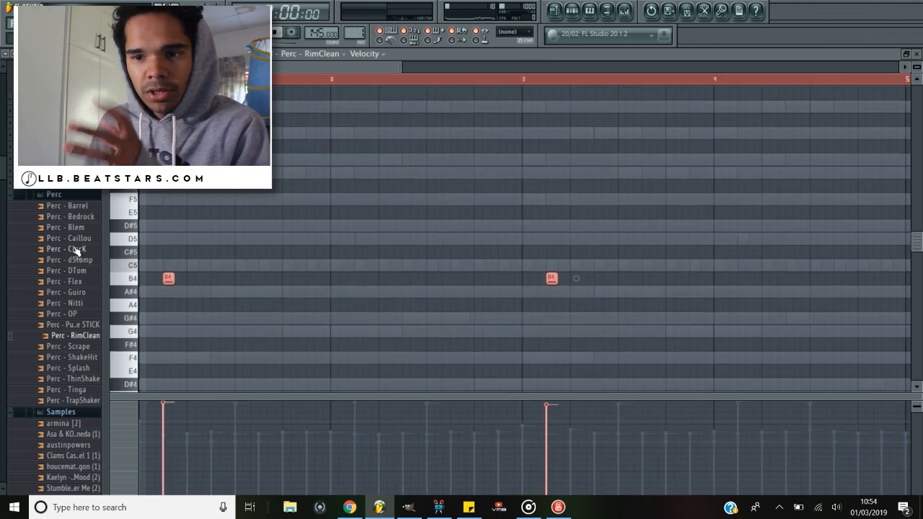
Add the Perc - Barrel sample as a new channel and show the channel rack.
right_click(80, 209)
left_click(114, 231)
left_click(573, 10)
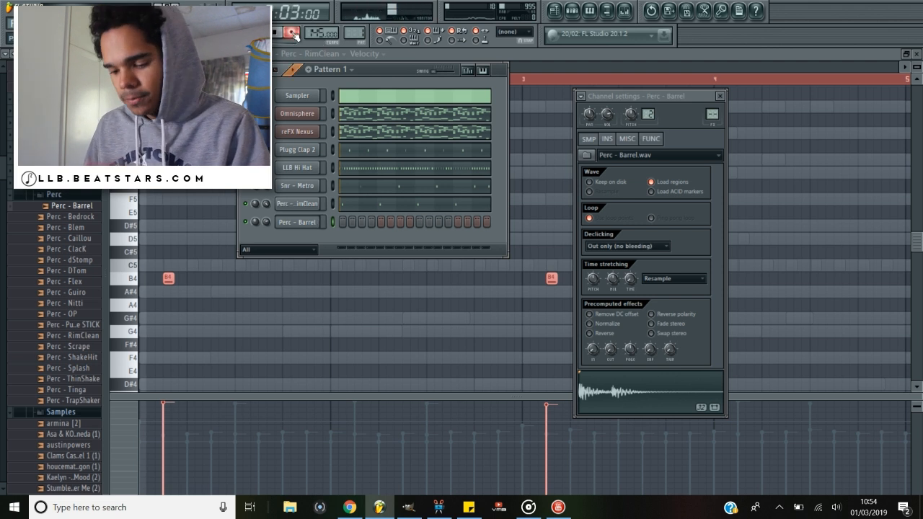
Record a Perc - Barrel part over the pattern and quantize its notes in the piano roll.
key("space")
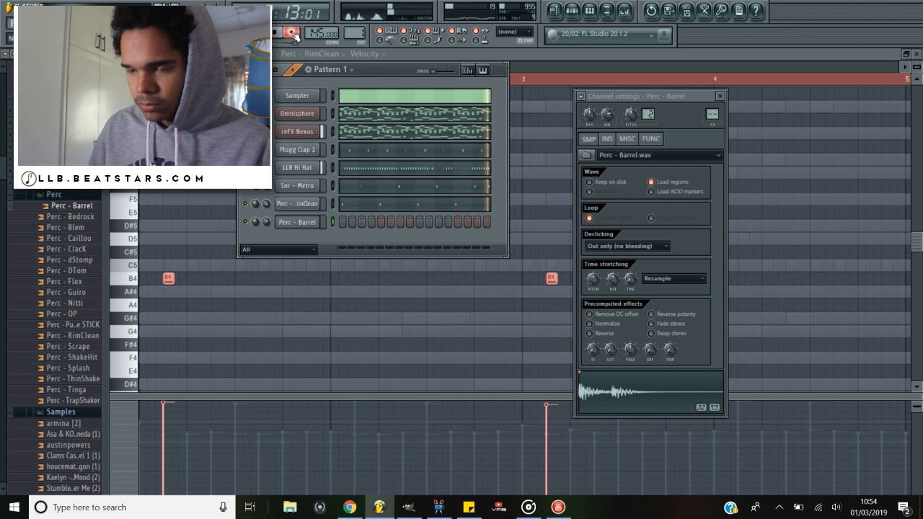
left_click(292, 33)
key("F7")
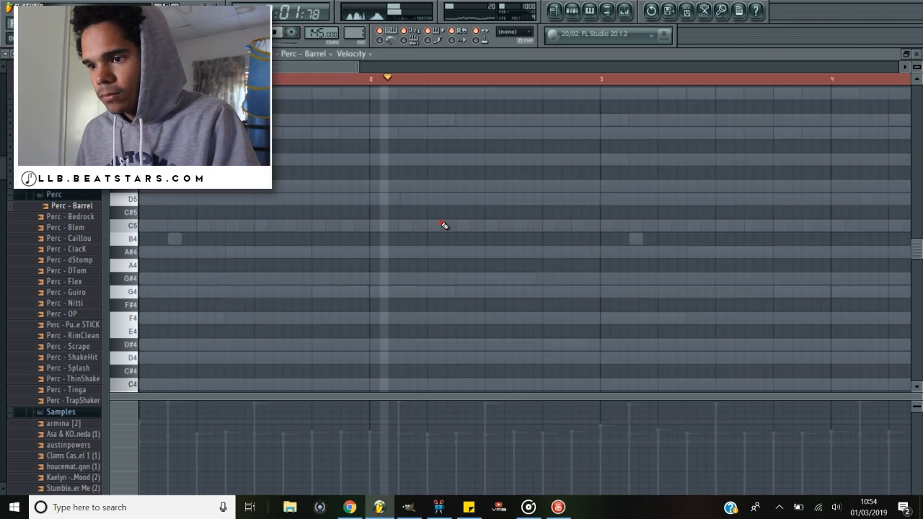
key("alt+q")
key("Return")
key("space")
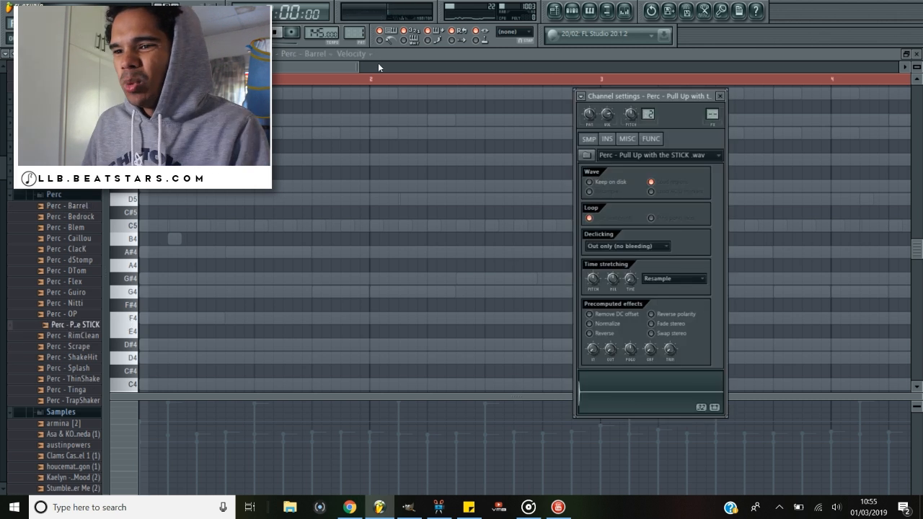
Record a Perc - Pull Up with the STICK part and display that channel's notes in the piano roll.
left_click(720, 96)
scroll(711, 95, "down", 3)
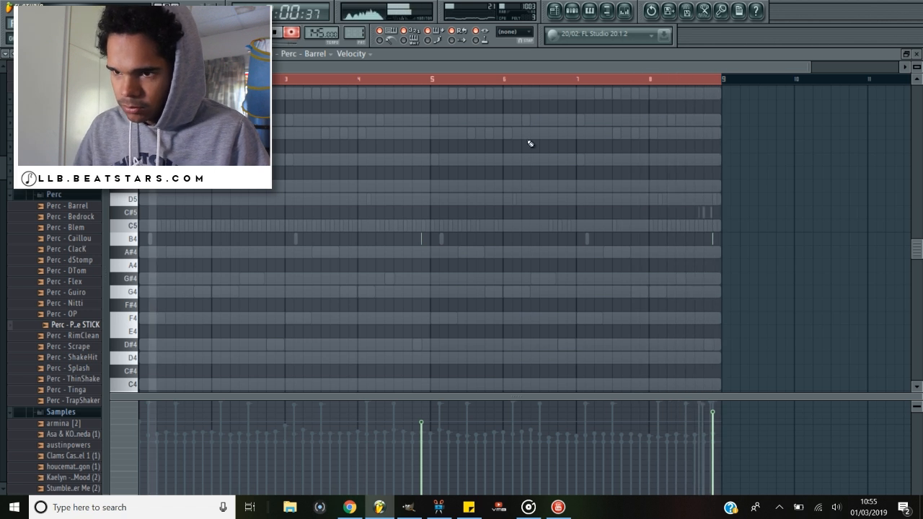
key("space")
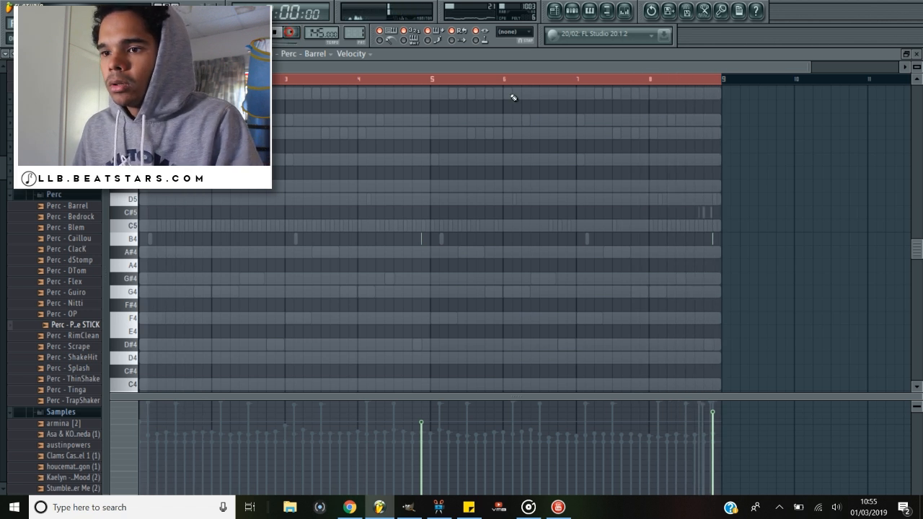
left_click(329, 57)
left_click(352, 231)
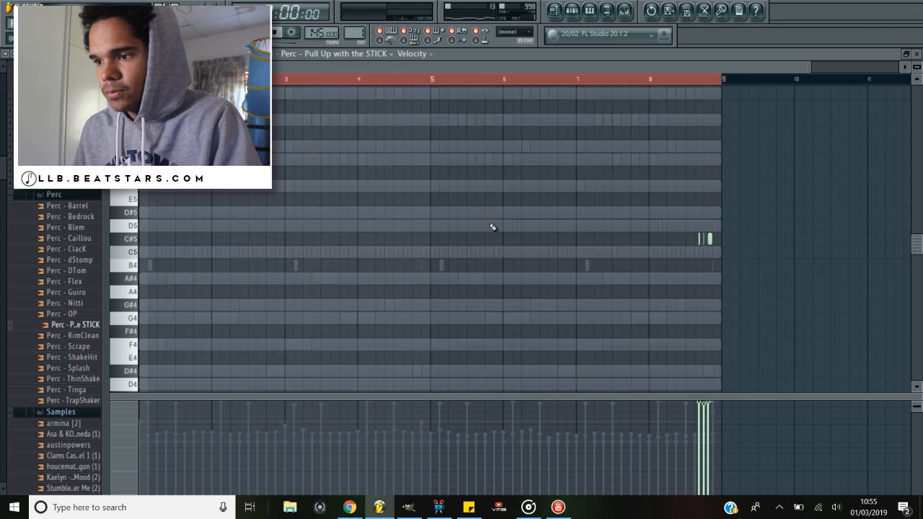
Delete the last, longest C#5 note of the Pull Up with the STICK part near the end of bar 8.
key("space")
scroll(703, 270, "up", 5)
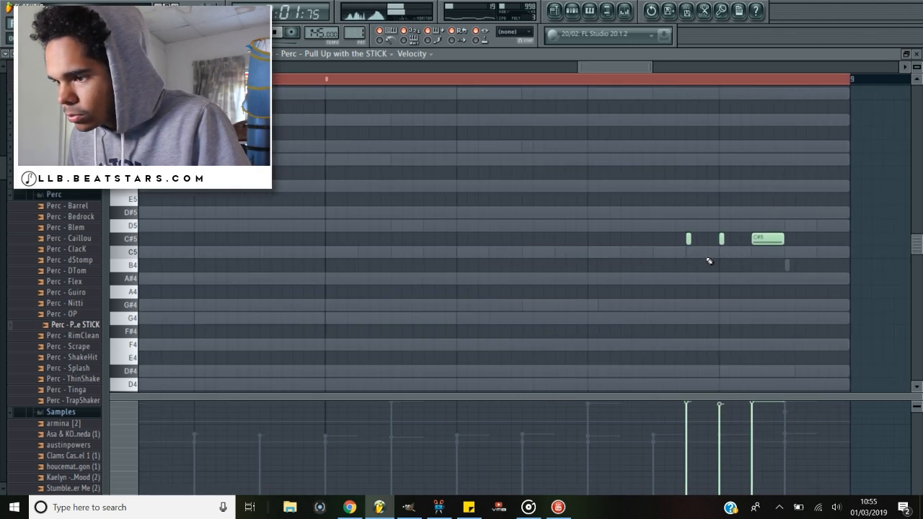
scroll(708, 261, "up", 2)
left_click(542, 84)
left_click_drag(789, 242, 833, 239)
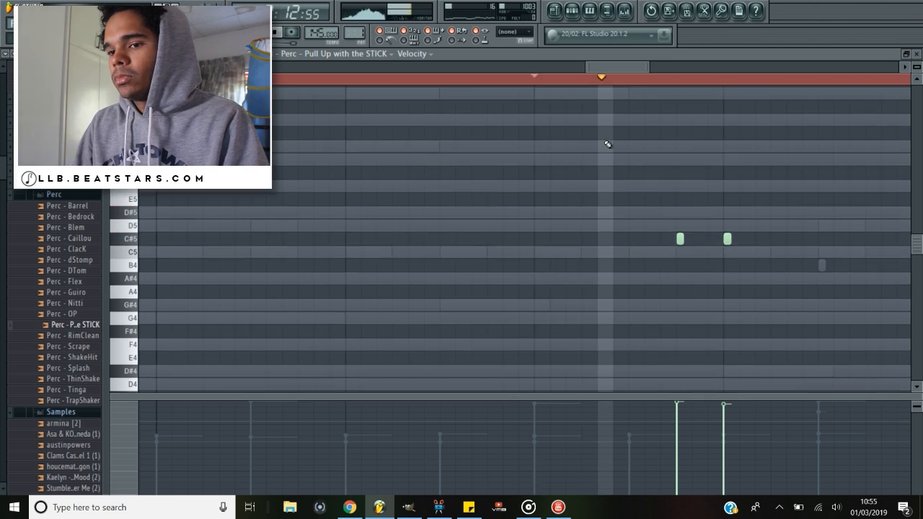
left_click(572, 11)
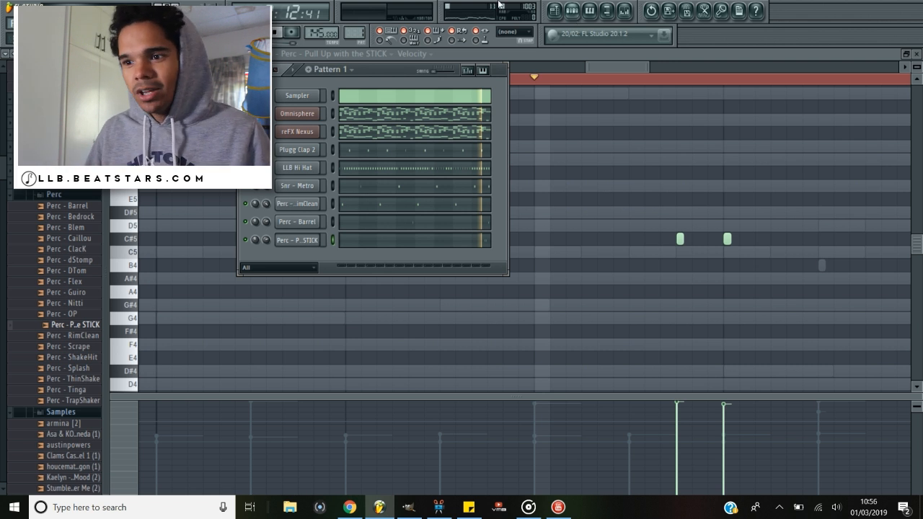
left_click(601, 61)
left_click_drag(588, 66, 274, 69)
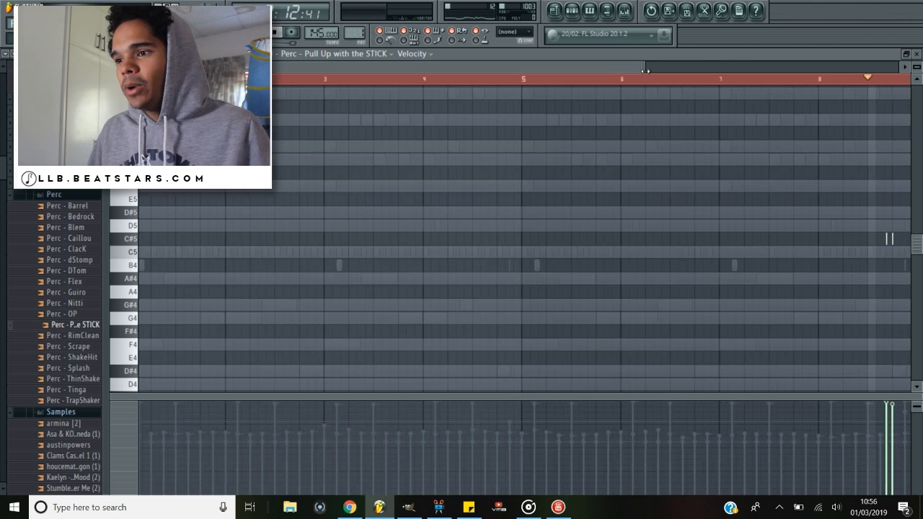
left_click_drag(645, 72, 857, 84)
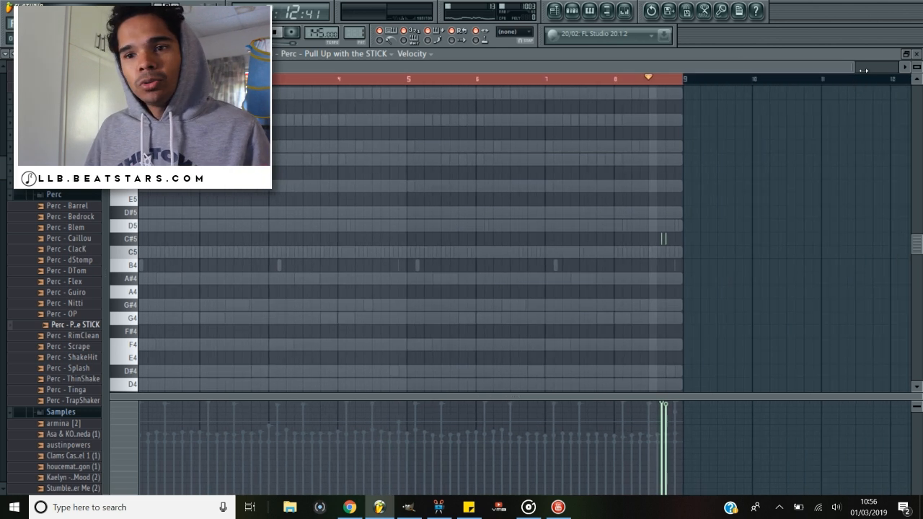
left_click_drag(856, 69, 706, 90)
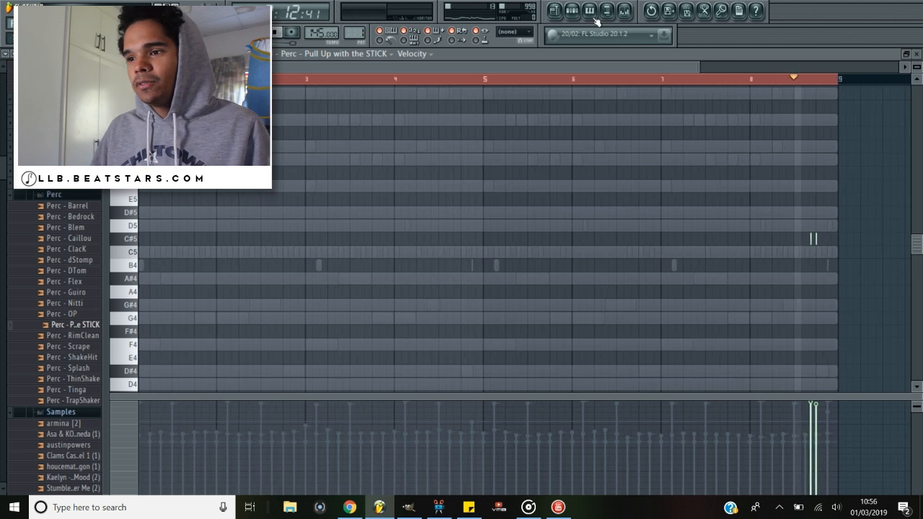
Find Metro Boomin Snare (2) in the Snares folder, audition it and add it as a new channel.
left_click(572, 10)
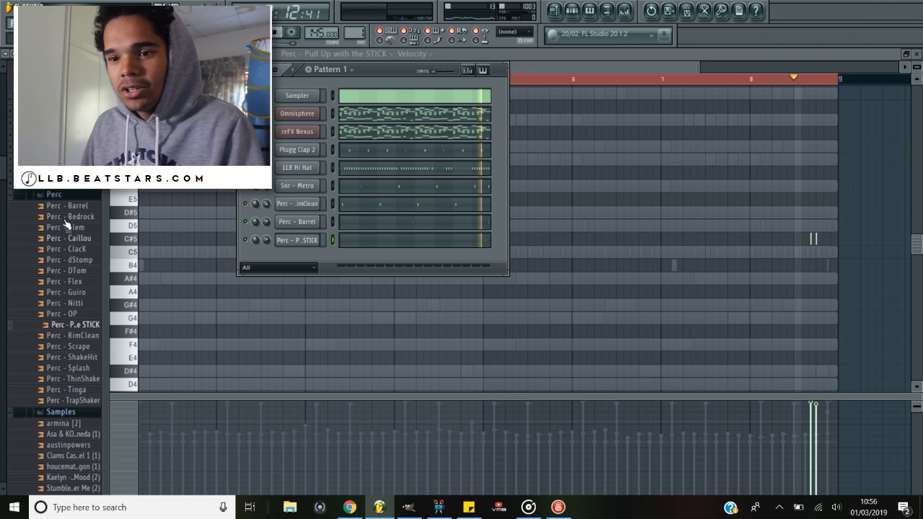
left_click(55, 194)
scroll(75, 203, "up", 8)
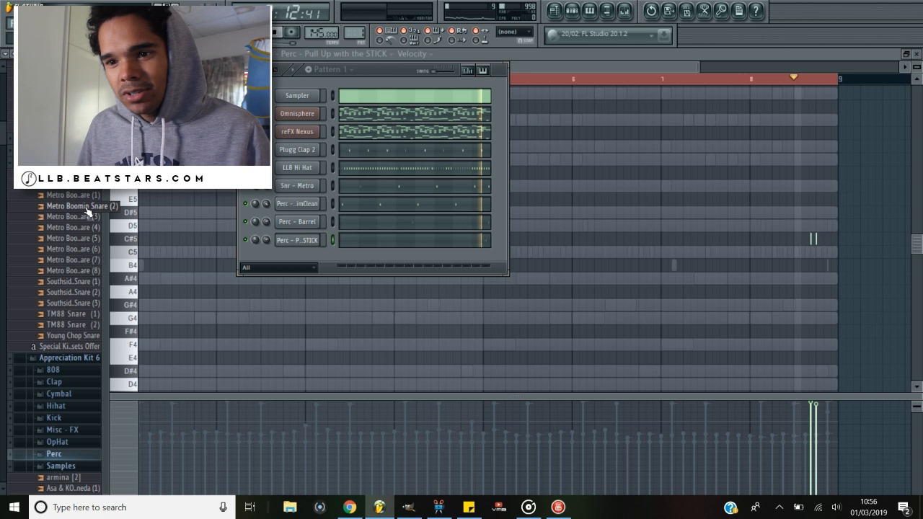
scroll(87, 209, "up", 5)
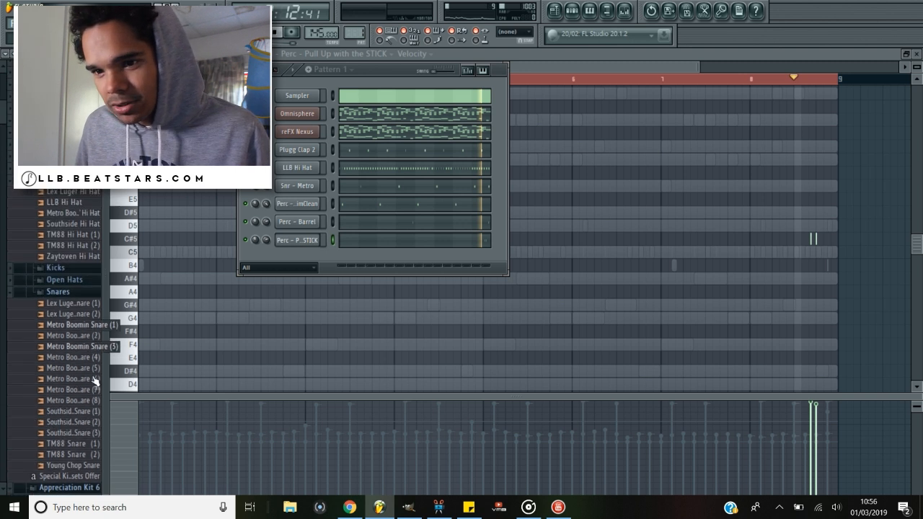
left_click(76, 338)
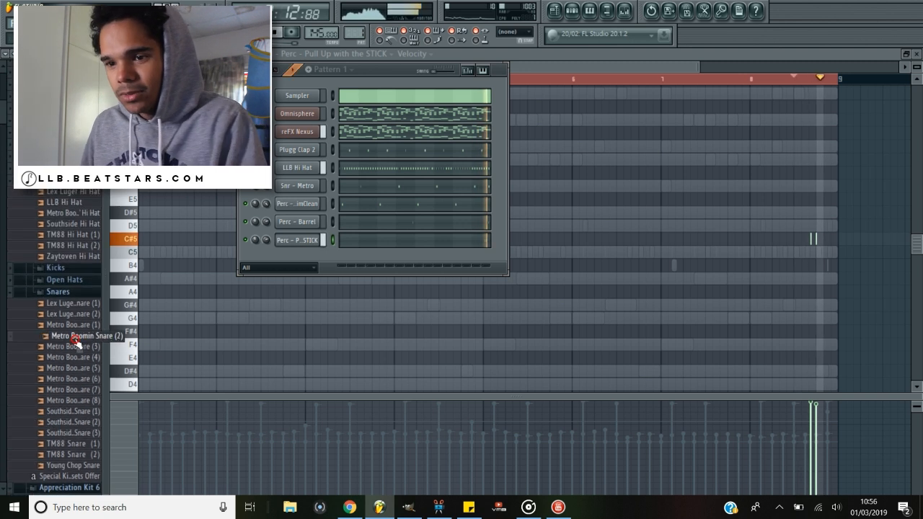
right_click(75, 337)
left_click(141, 332)
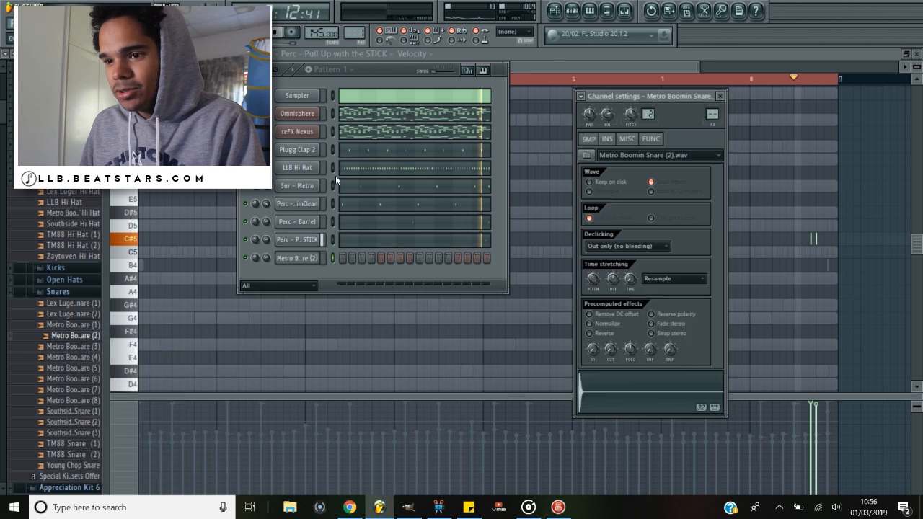
Copy the Plugg Clap 2 notes to the Metro Boomin Snare (2) channel and play the pattern to check the layering.
left_click(332, 150)
key("space")
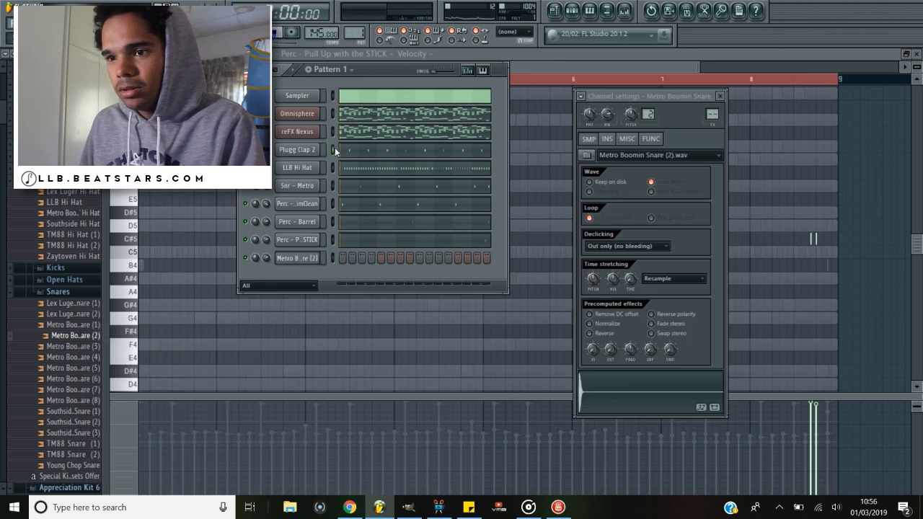
left_click(333, 256)
key("ctrl+v")
key("space")
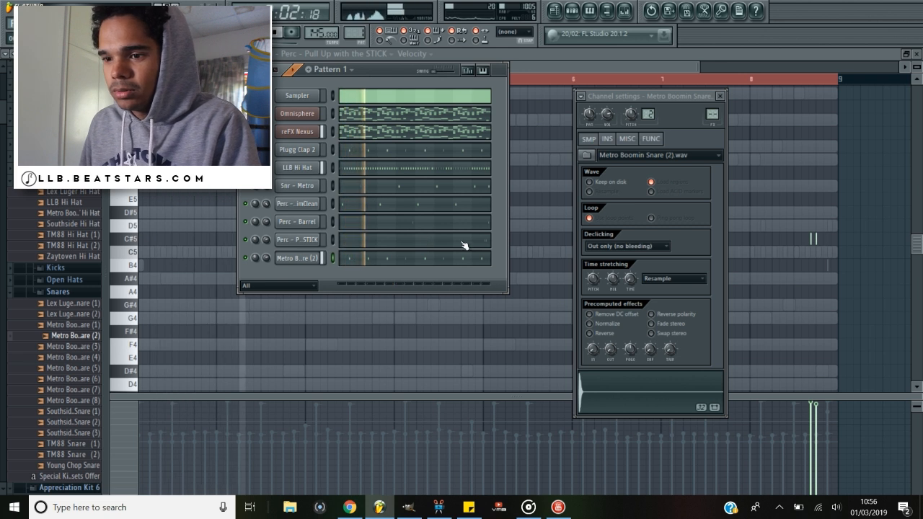
key("space")
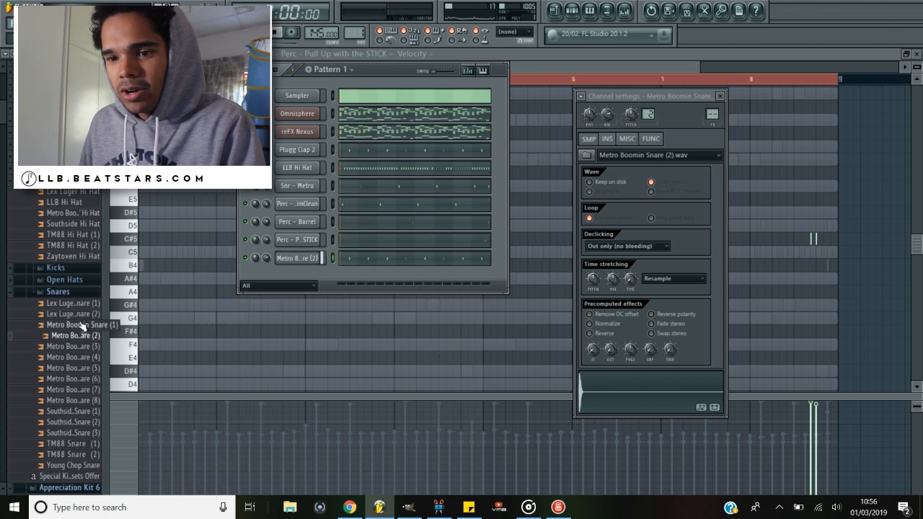
Audition the snare samples, load Southside Snare (2) into the Metro Boomin Snare (2) channel and play the pattern.
left_click(91, 381)
left_click(95, 390)
left_click(93, 400)
left_click(93, 422)
right_click(92, 424)
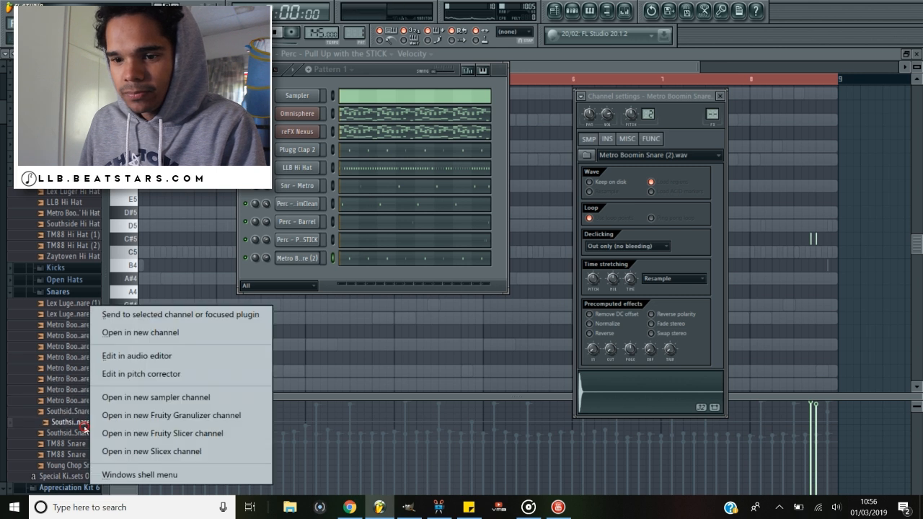
left_click(127, 316)
key("space")
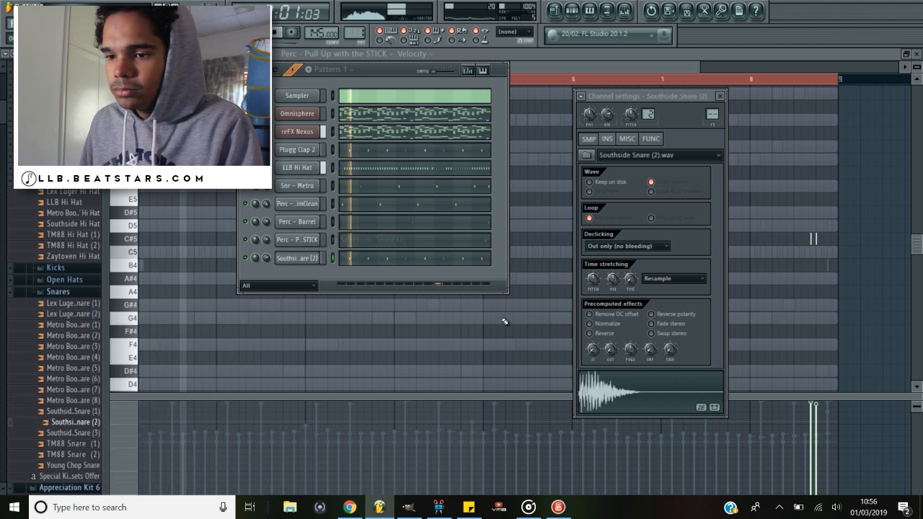
key("space")
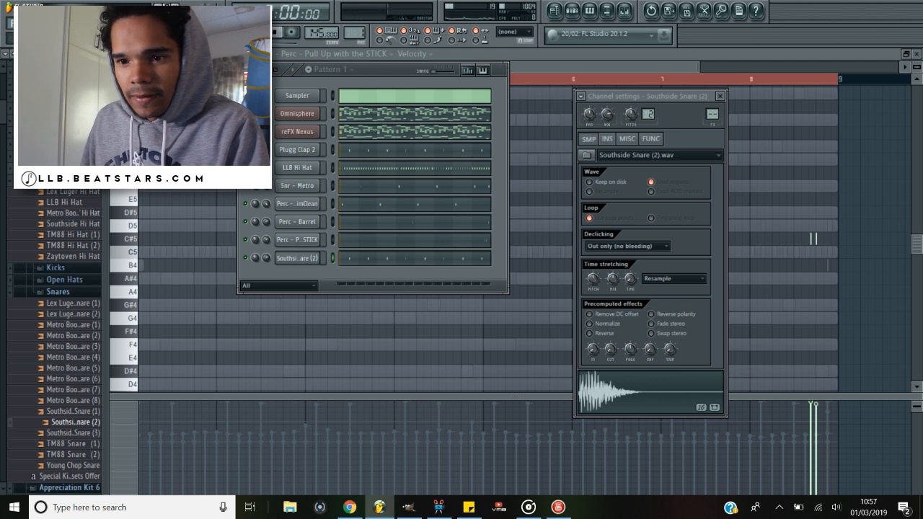
Add the Clap - vybeThin sample as a new channel and move the Southside Snare (2) notes to it.
scroll(55, 353, "down", 8)
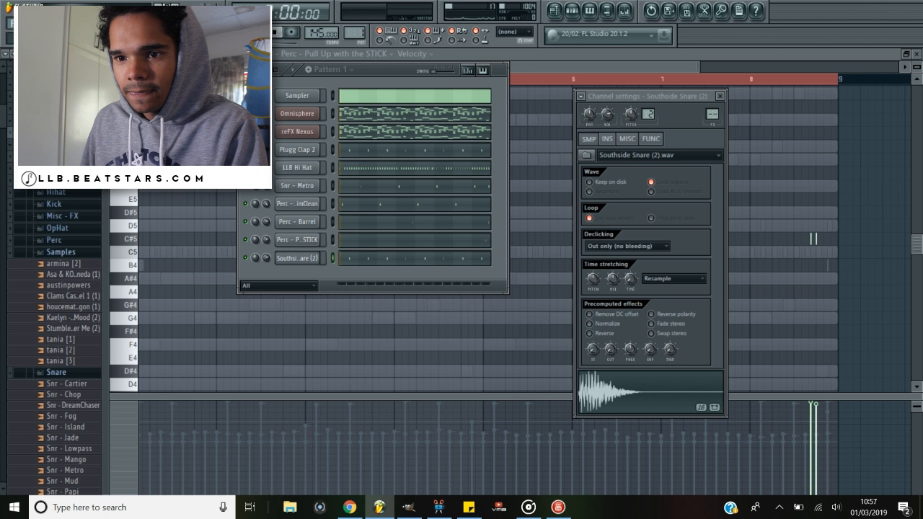
scroll(69, 302, "up", 4)
right_click(70, 297)
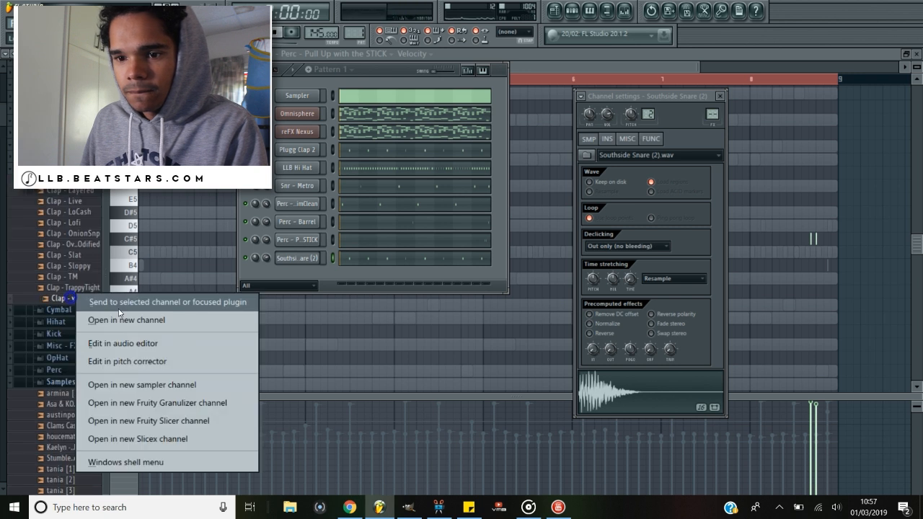
left_click(122, 320)
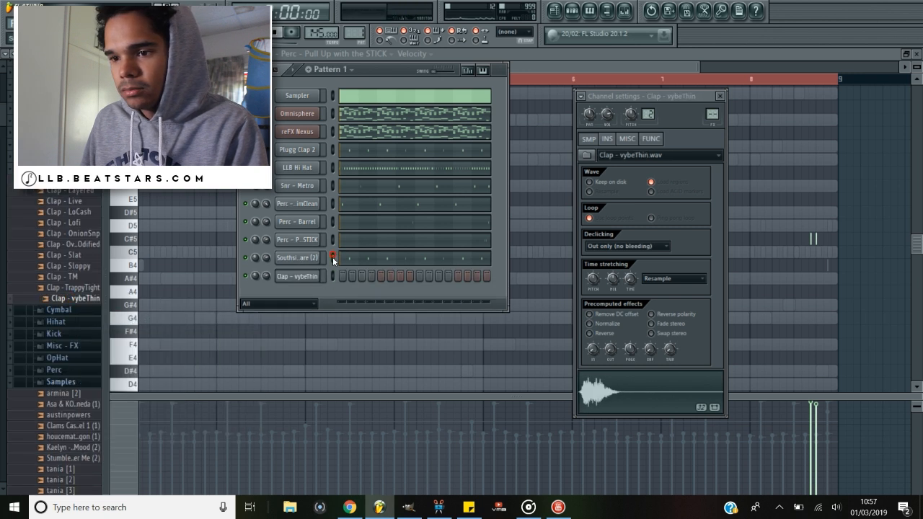
left_click(333, 258)
left_click(333, 279)
Delete the Southside Snare (2) channel and play the pattern with the new clap.
right_click(305, 269)
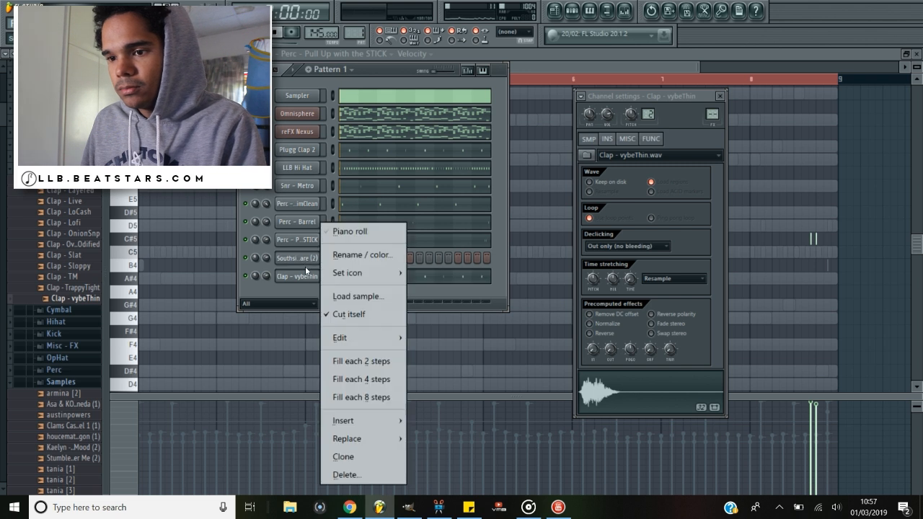
left_click(346, 474)
key("space")
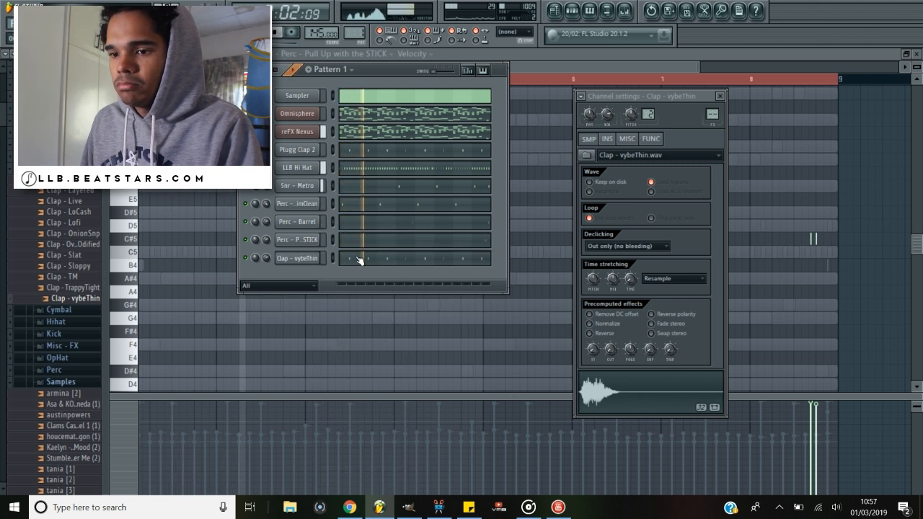
Display the Clap - vybeThin notes in the piano roll across about five bars.
left_click(397, 266)
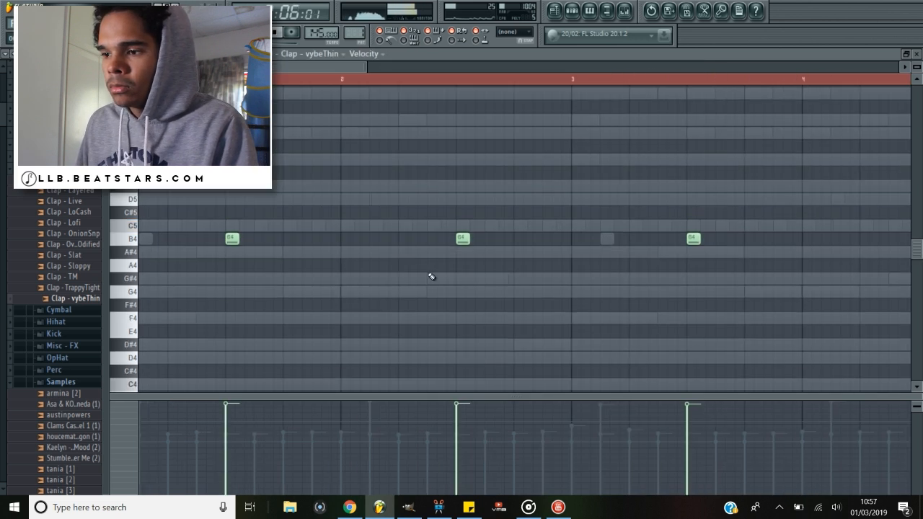
key("space")
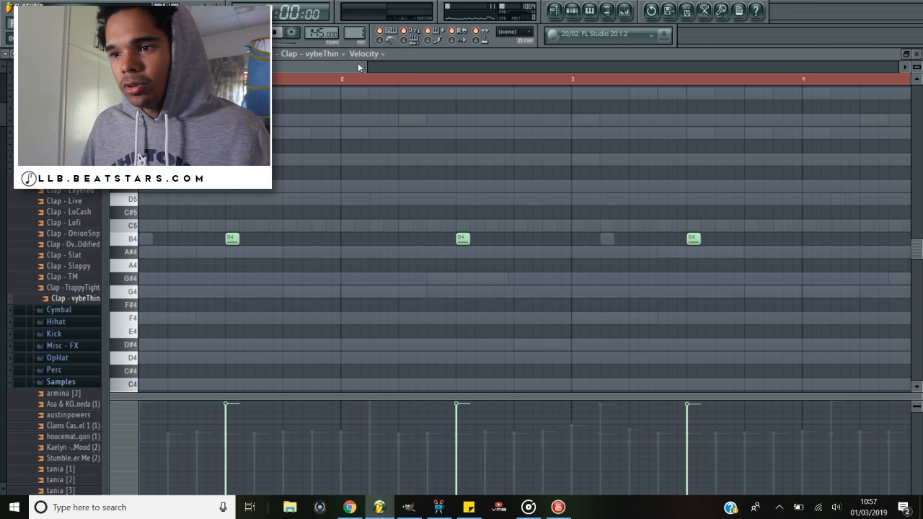
left_click_drag(363, 71, 534, 63)
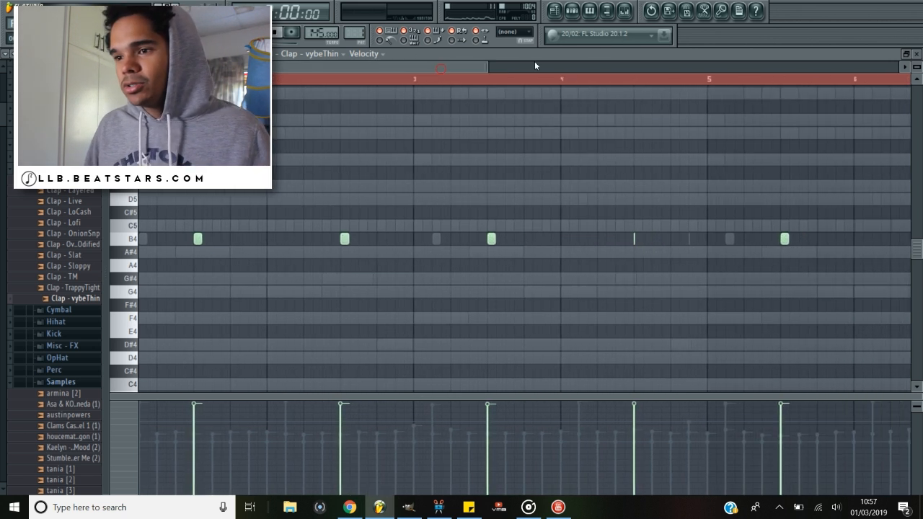
Move the Clap - vybeThin channel up the channel rack to directly below Plugg Clap 2.
left_click(572, 11)
key("alt+Up")
key("alt+Up")
key("alt+Up")
key("alt+Up")
key("alt+Up")
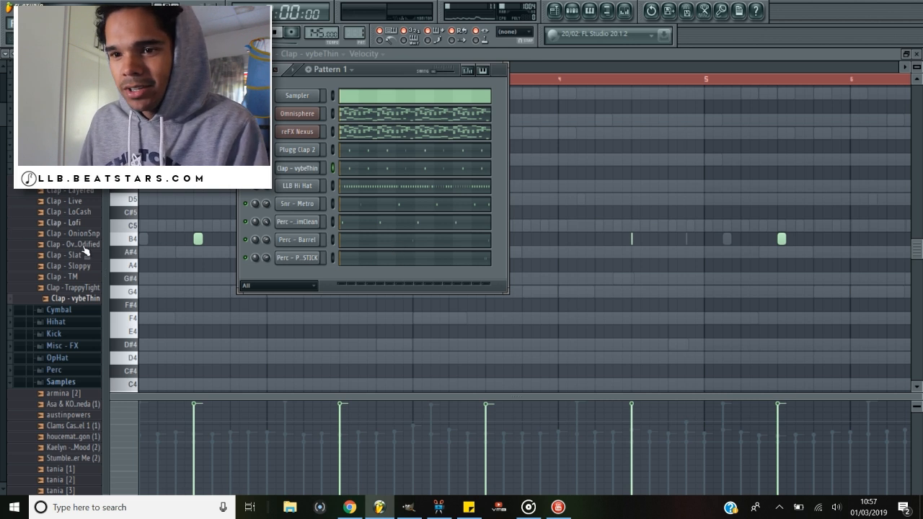
Add a second Clap - vybeThin channel below LLB Hi Hat with a copy of the hi-hat notes and play the pattern.
left_click_drag(81, 299, 313, 204)
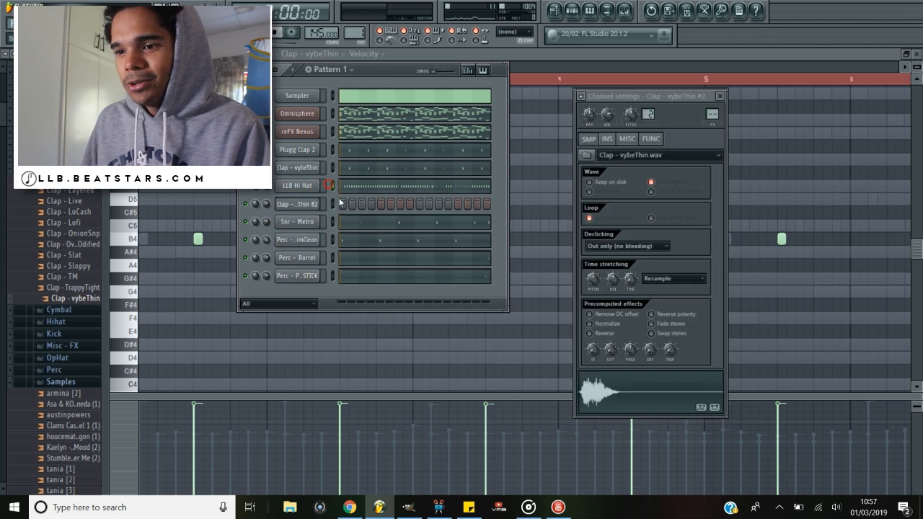
left_click(332, 204)
key("ctrl+v")
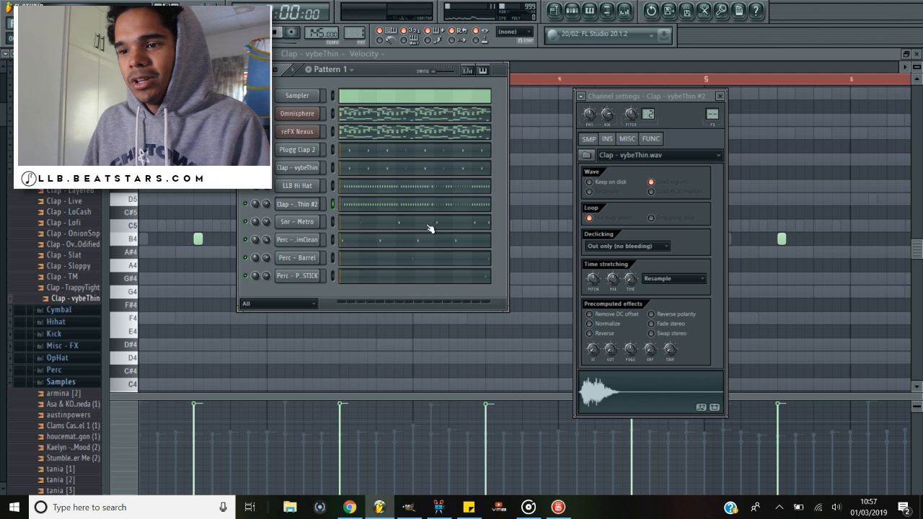
key("space")
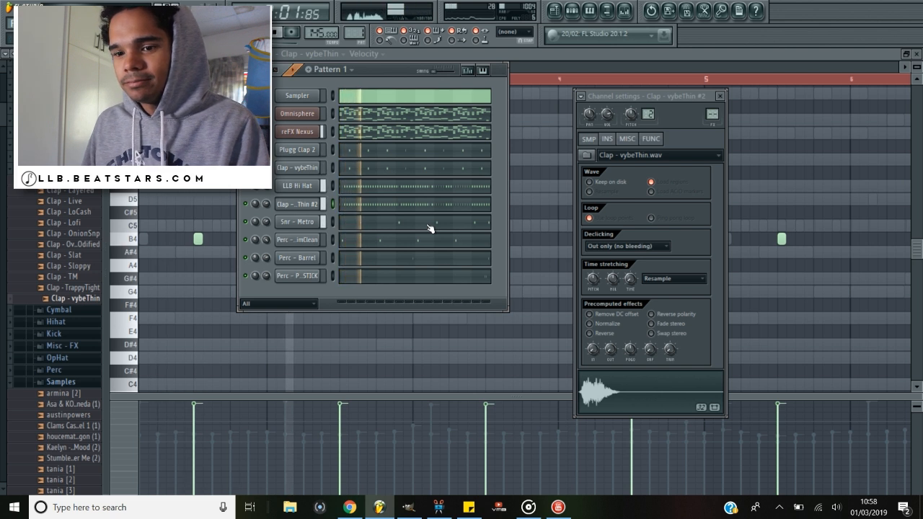
key("space")
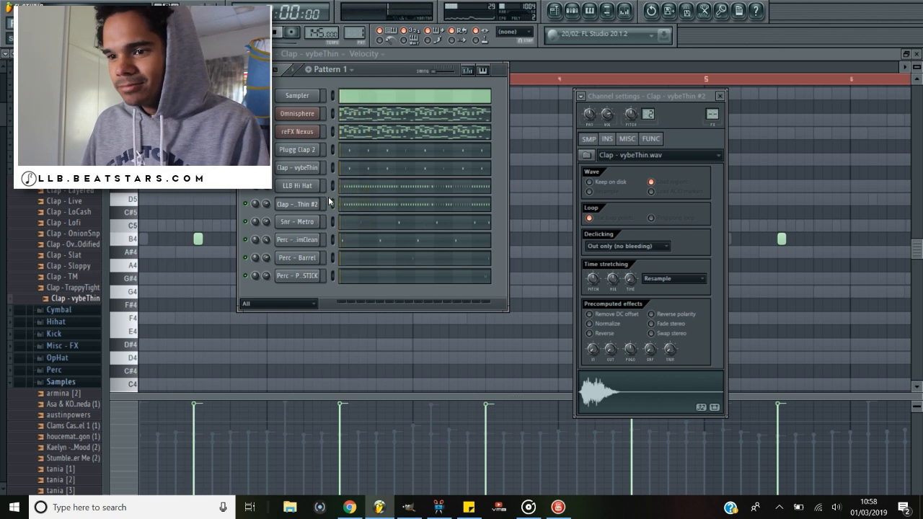
Find Hat - Plat in the Hihat folder and add it as a new channel at the end of the channel rack.
right_click(282, 209)
left_click(33, 286)
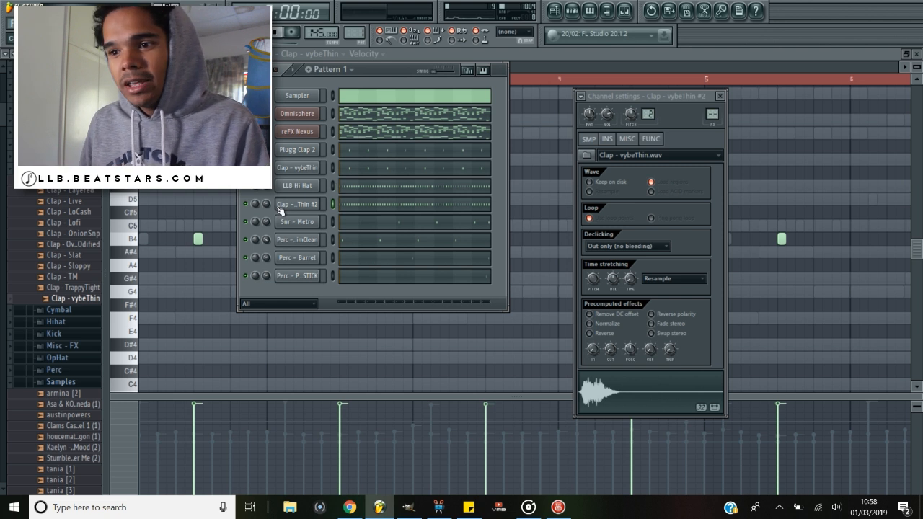
scroll(86, 191, "down", 4)
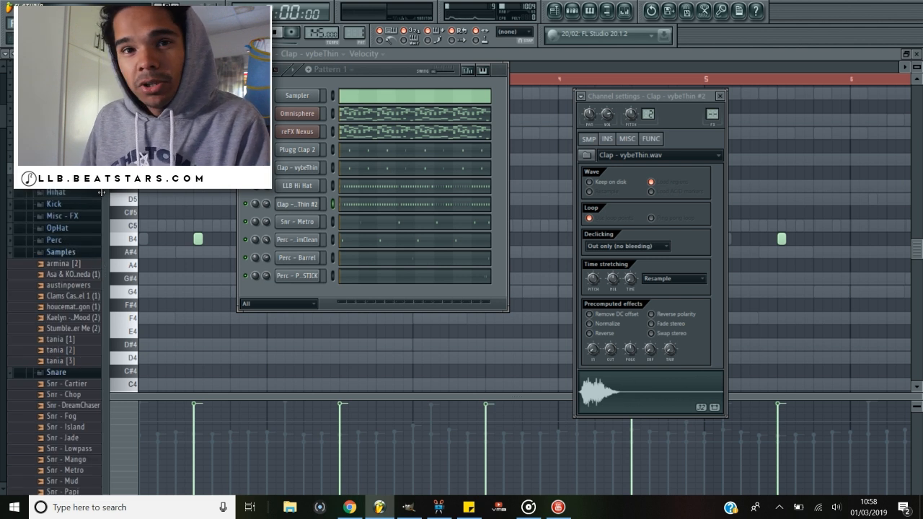
left_click(88, 192)
left_click(65, 256)
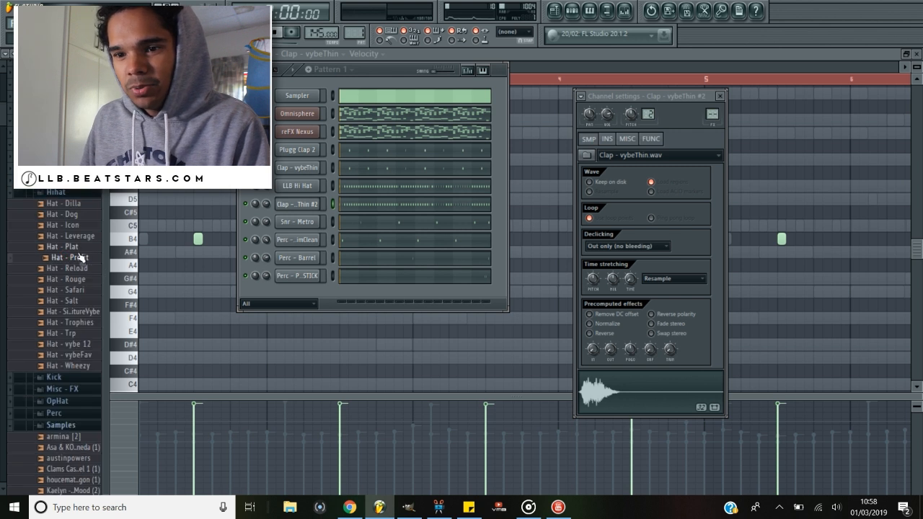
left_click_drag(77, 247, 277, 295)
Copy the LLB Hi Hat notes to the Hat - Plat channel and play the pattern with the second Clap - vybeThin muted.
left_click(333, 186)
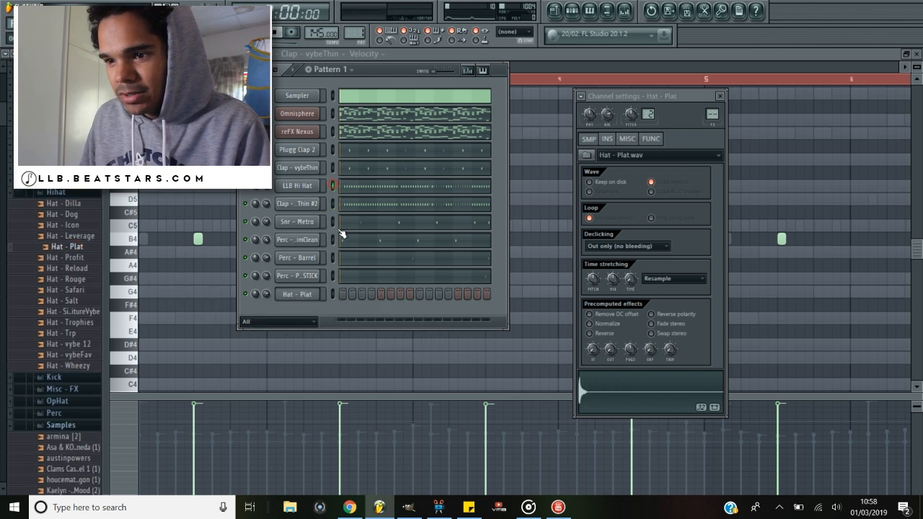
left_click(332, 294)
key("ctrl+v")
key("space")
key("space")
key("space")
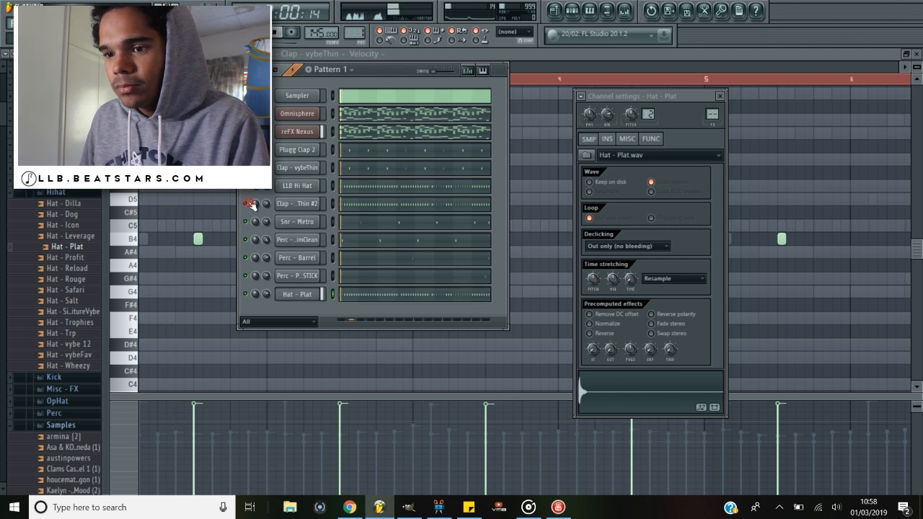
key("space")
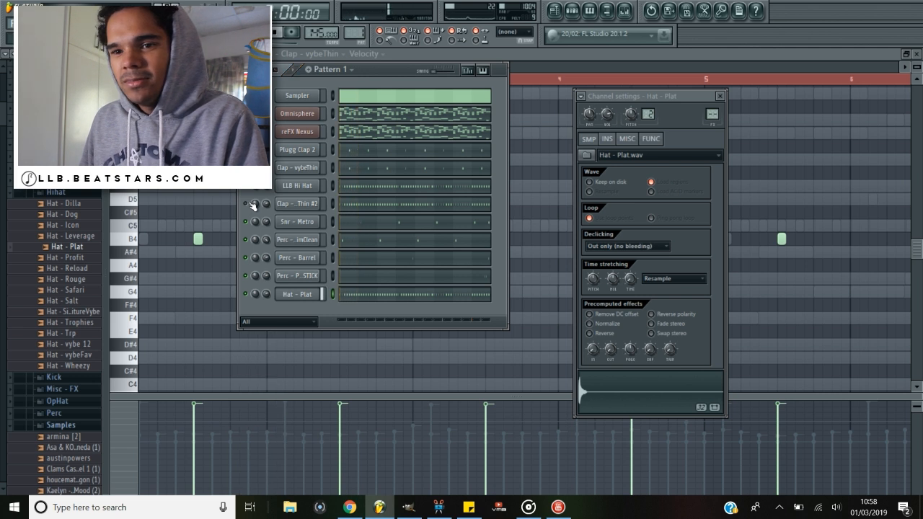
Add Hat - Leverage as a new channel with the LLB Hi Hat notes and play the pattern.
left_click(91, 237)
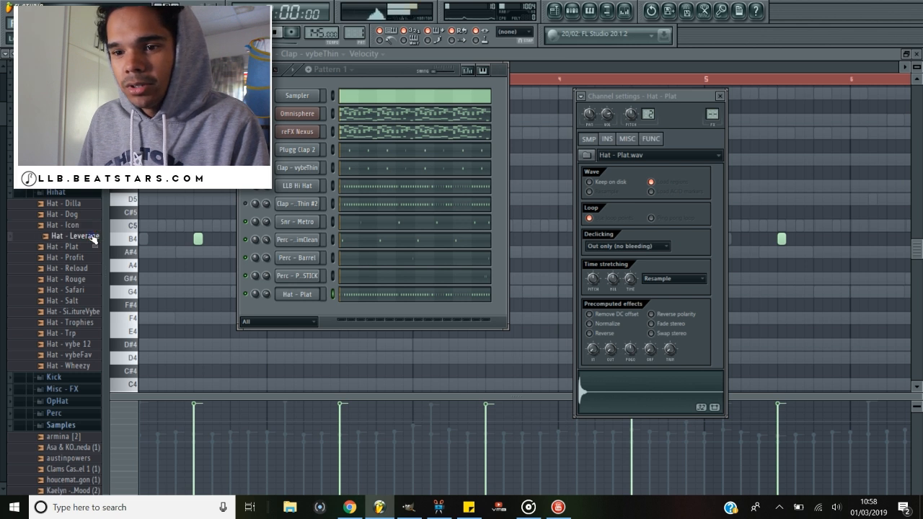
left_click_drag(90, 235, 306, 320)
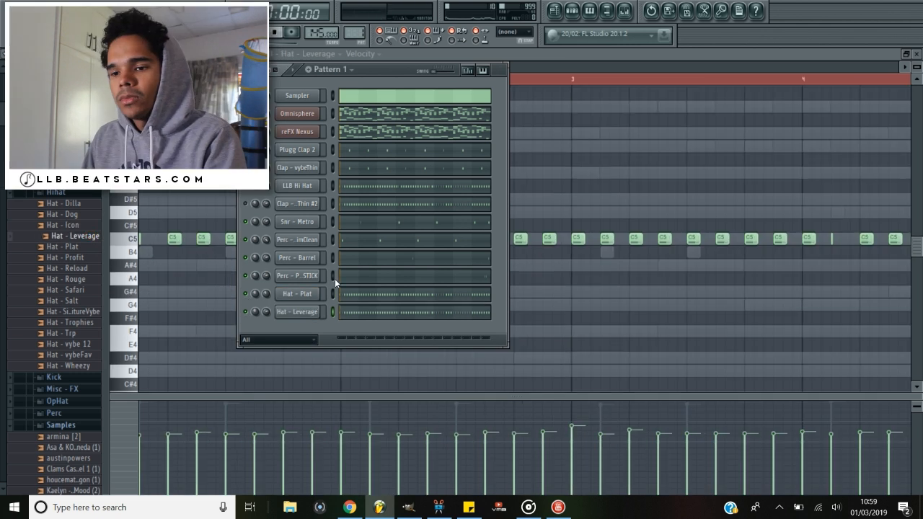
key("space")
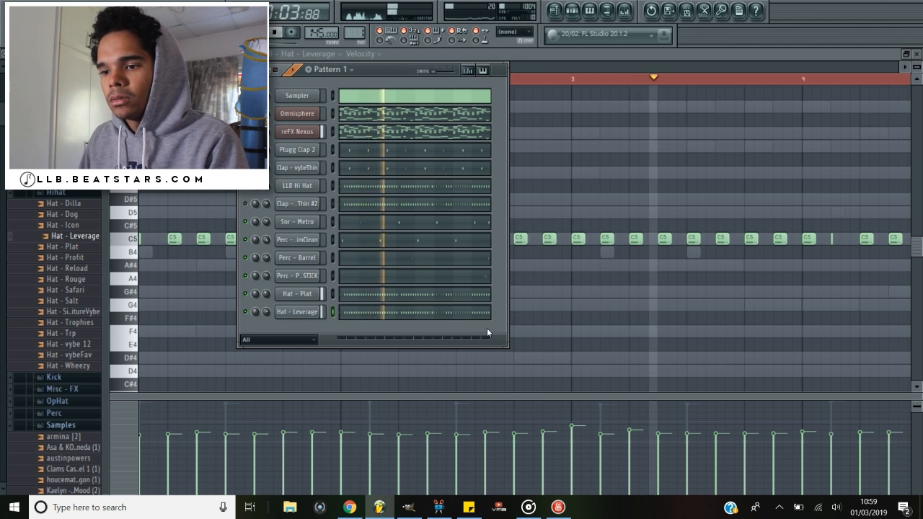
key("space")
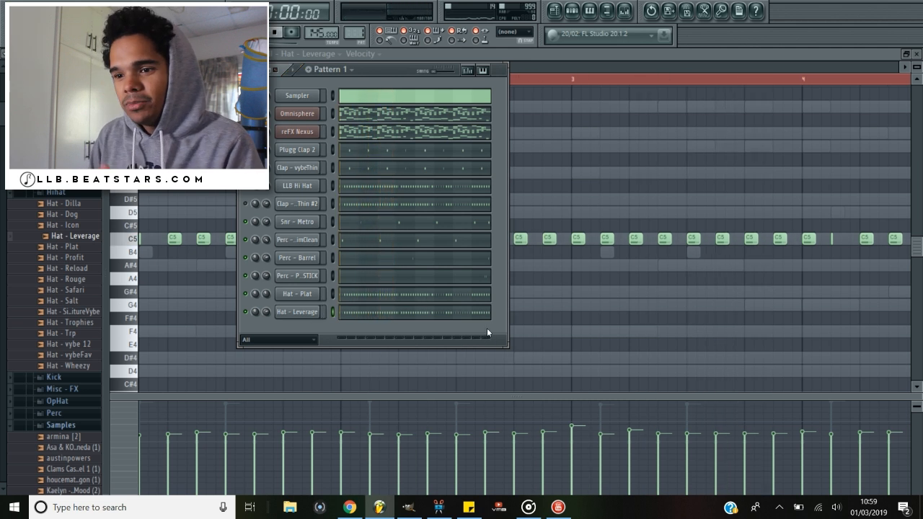
Delete the Hat - Leverage and Hat - Plat channels from Pattern 1.
right_click(281, 311)
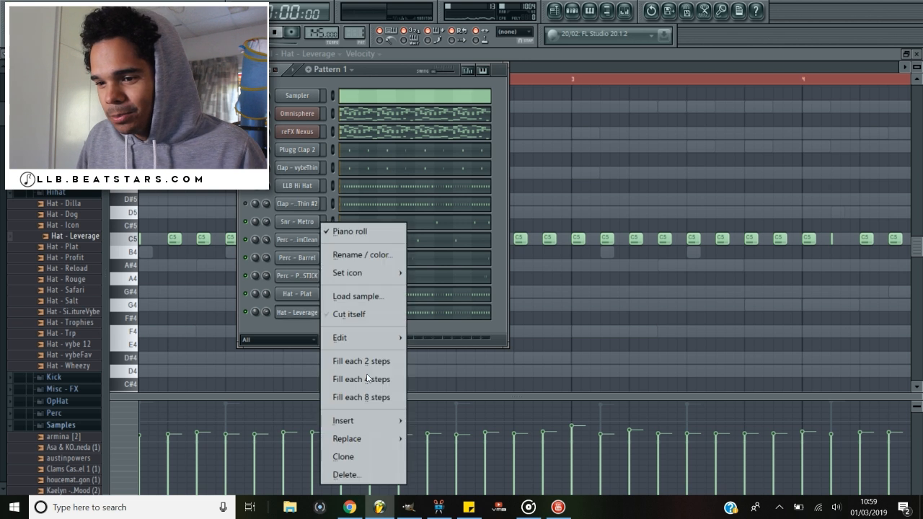
left_click(347, 474)
left_click(526, 280)
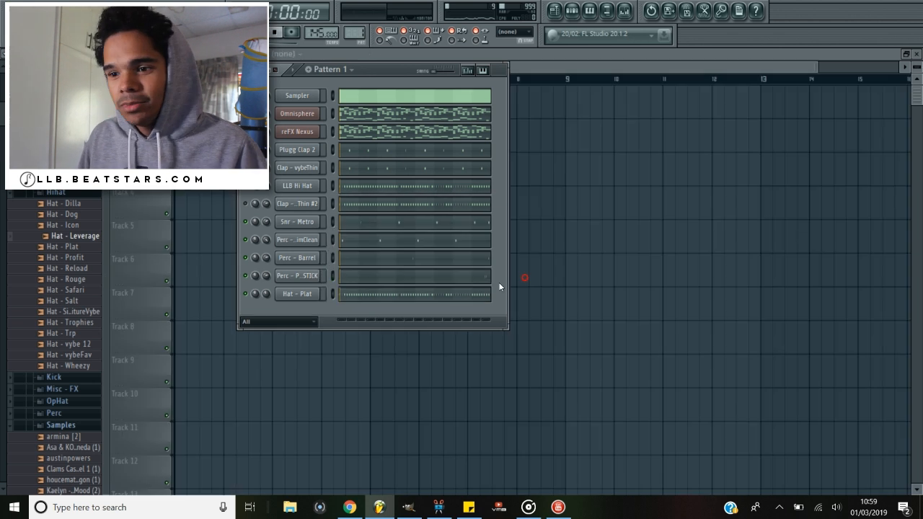
right_click(310, 295)
left_click(366, 476)
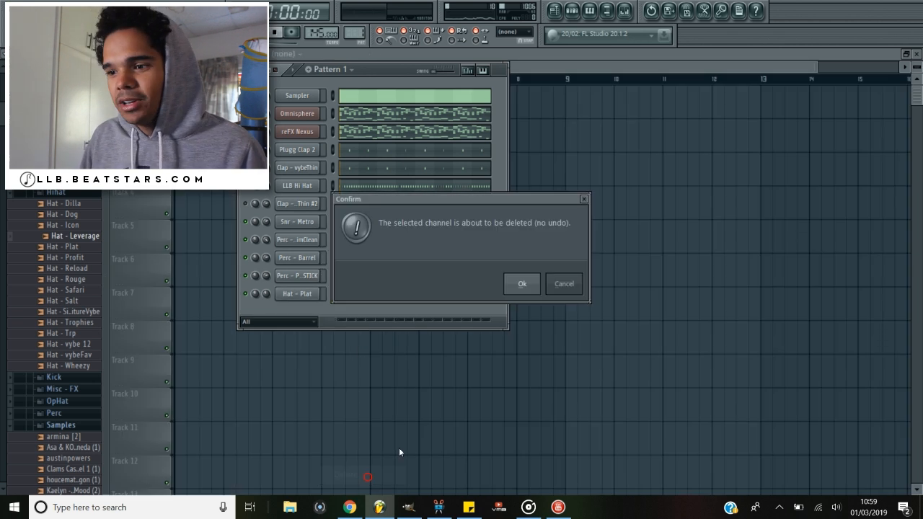
left_click(522, 284)
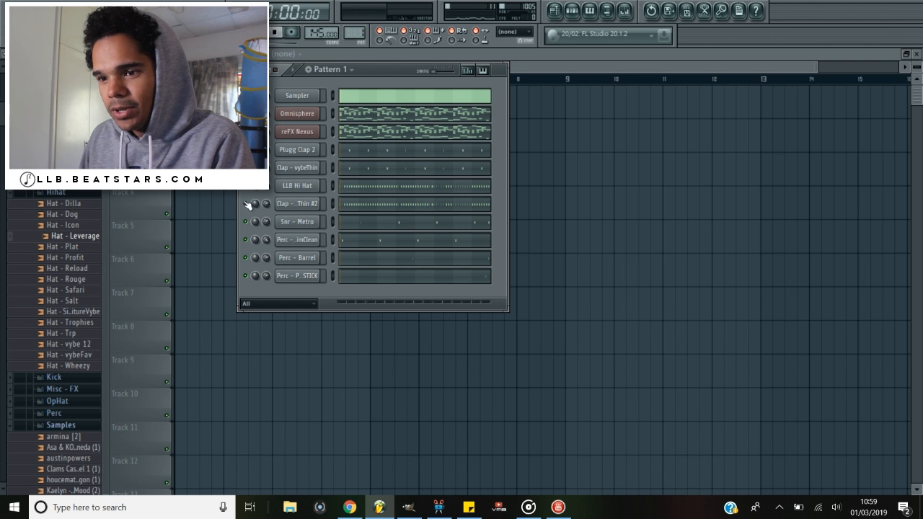
Delete the second Clap - vybeThin channel holding the hi-hat notes and play the pattern.
left_click(297, 203)
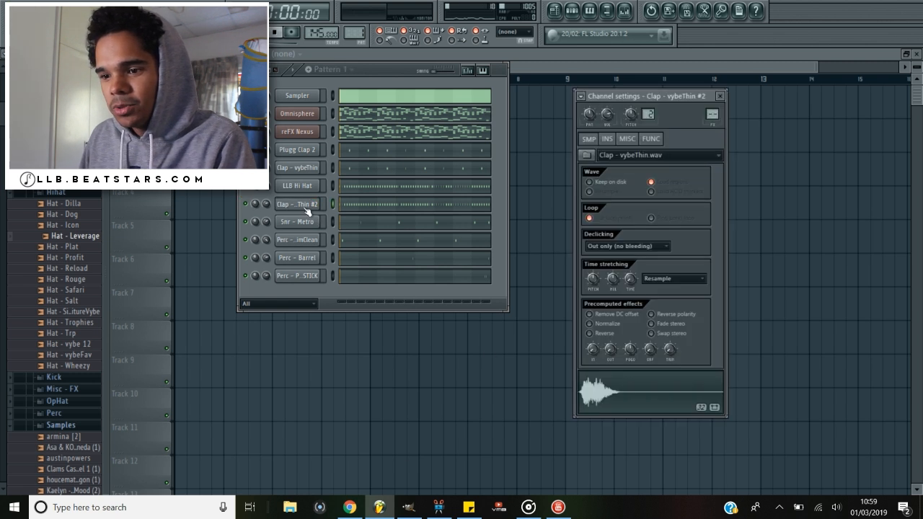
right_click(314, 204)
left_click(345, 450)
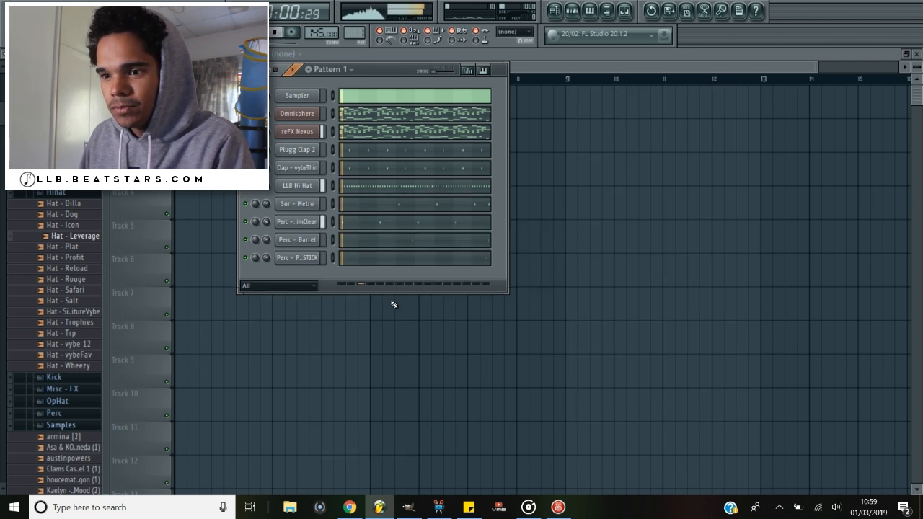
Display the Snr - Metro notes in the piano roll and set the playback position just before bar 2.
left_click(293, 208)
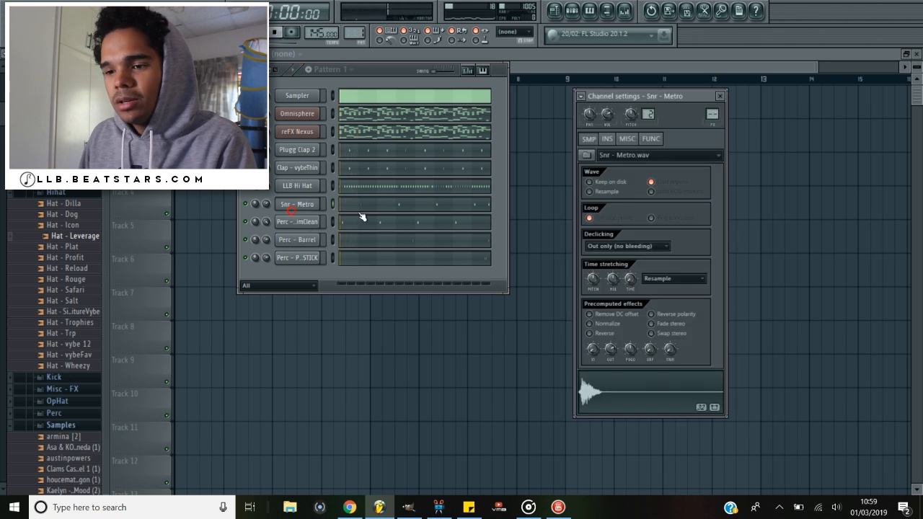
left_click(368, 210)
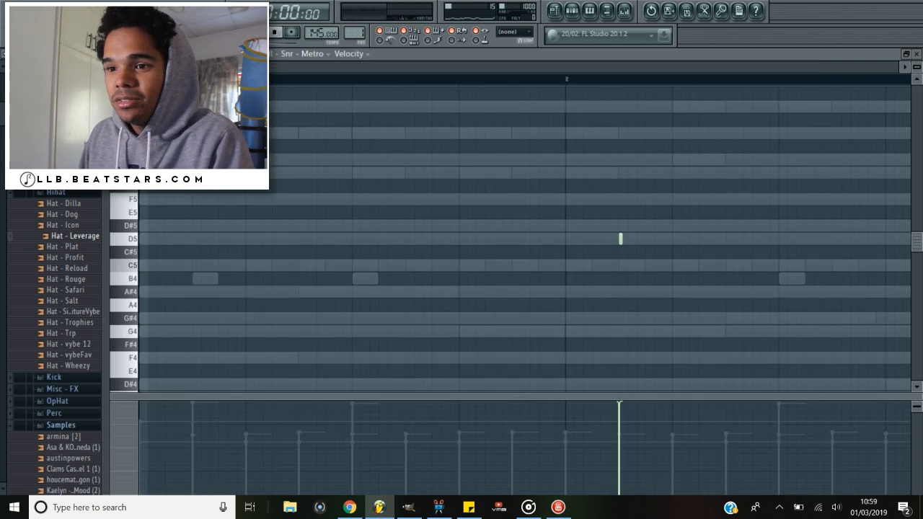
left_click_drag(263, 67, 361, 82)
left_click(375, 83)
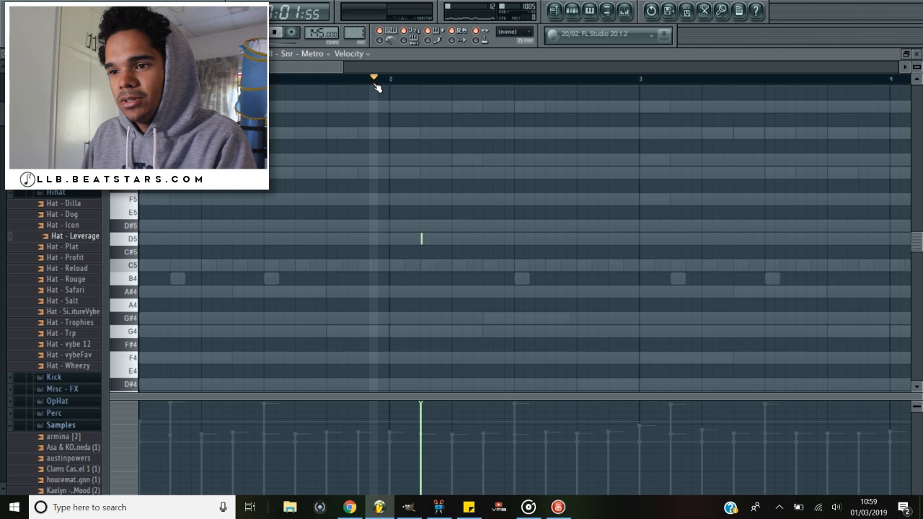
Play the pattern repeatedly from just before bar 2 to hear the Snr - Metro note against the other drums.
key("space")
left_click(371, 76)
key("space")
key("space")
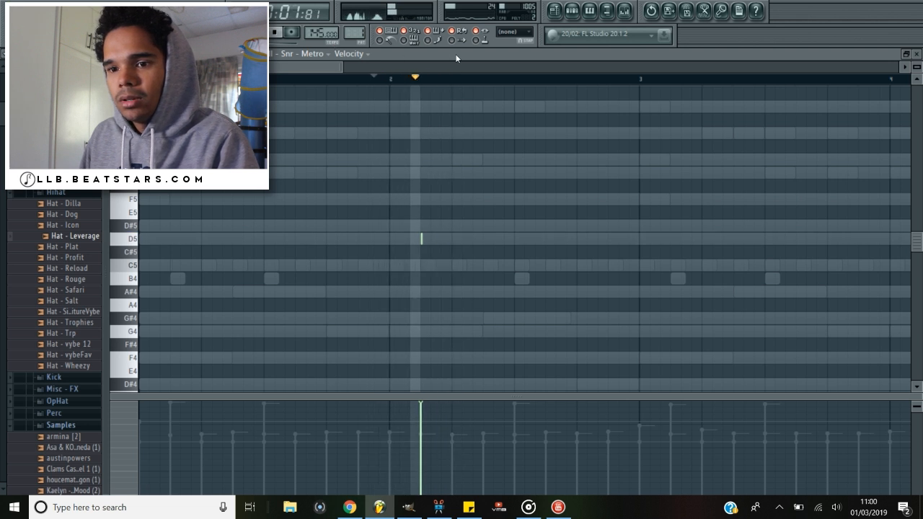
key("space")
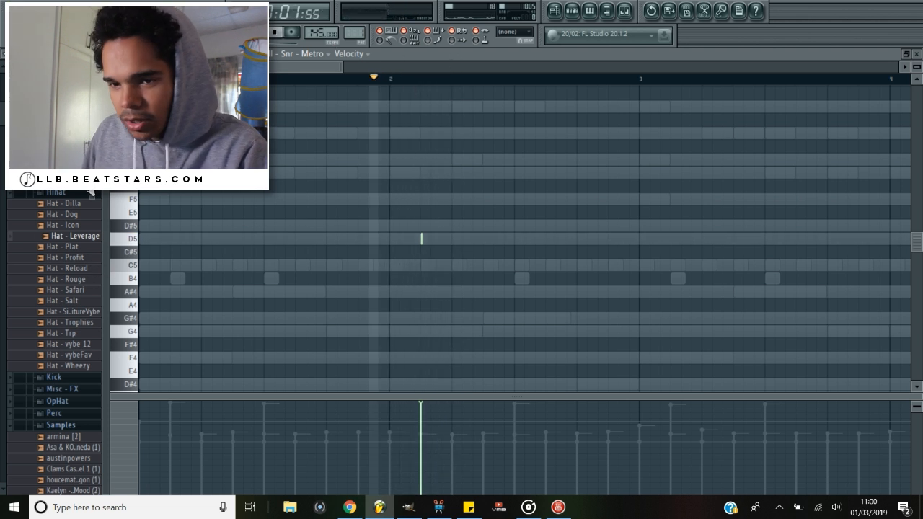
Load Perc - RimClean from the Perc sample folder into a new channel of Pattern 1.
scroll(90, 191, "up", 3)
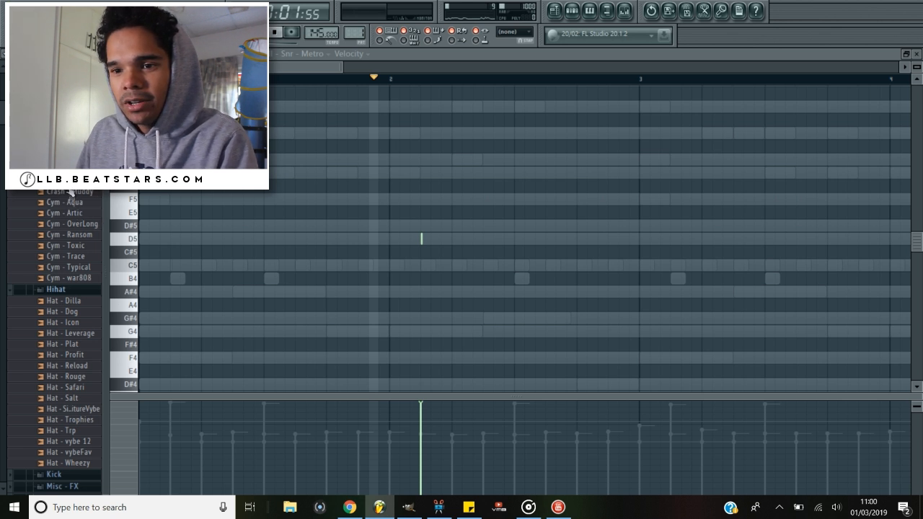
scroll(70, 191, "down", 3)
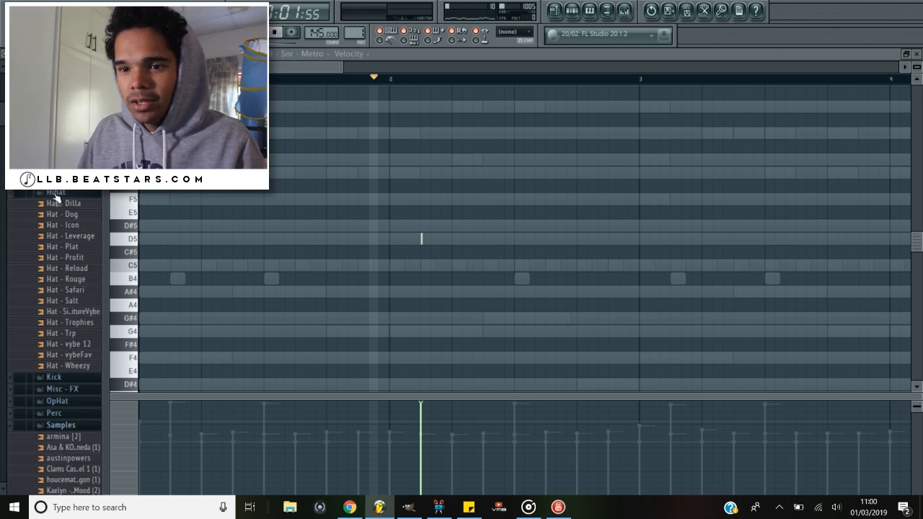
left_click(56, 193)
left_click(63, 242)
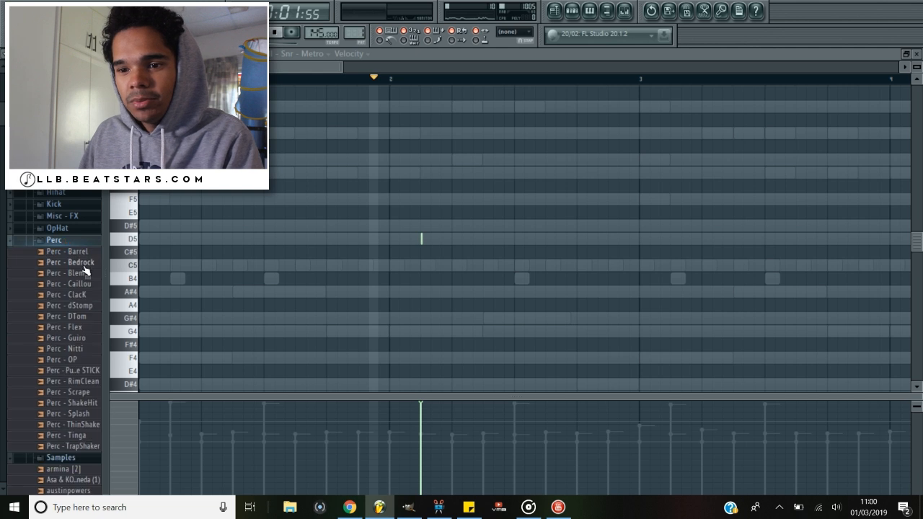
left_click(85, 383)
right_click(85, 386)
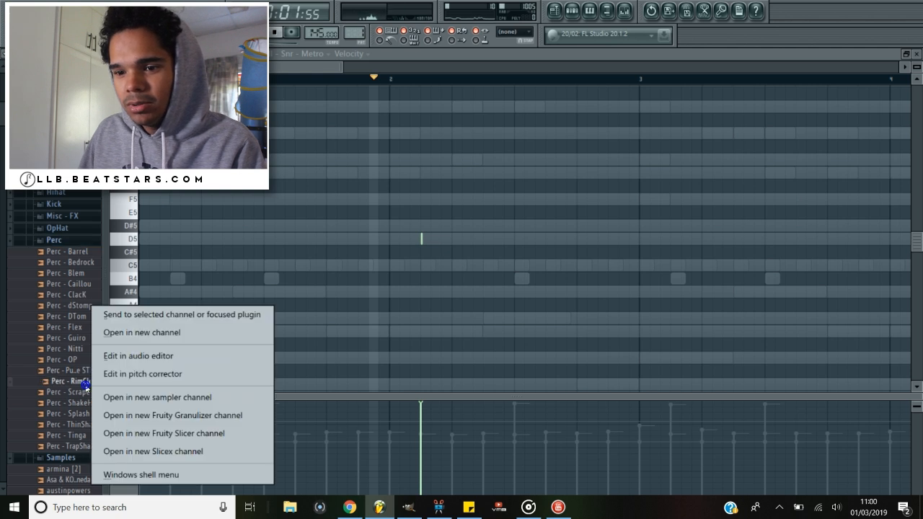
left_click(121, 336)
left_click(572, 10)
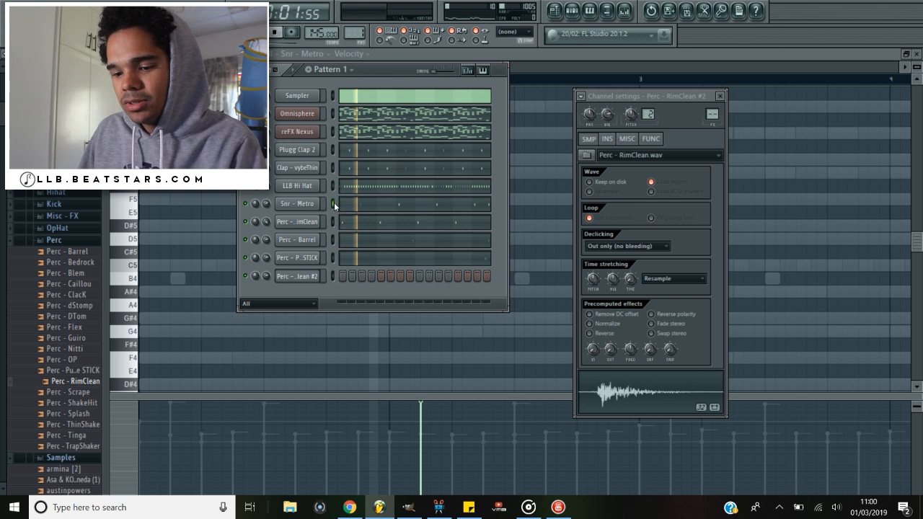
Paste the Snr - Metro notes into the new Perc - RimClean #2 channel.
key("ctrl+v")
left_click(308, 273)
left_click(304, 271)
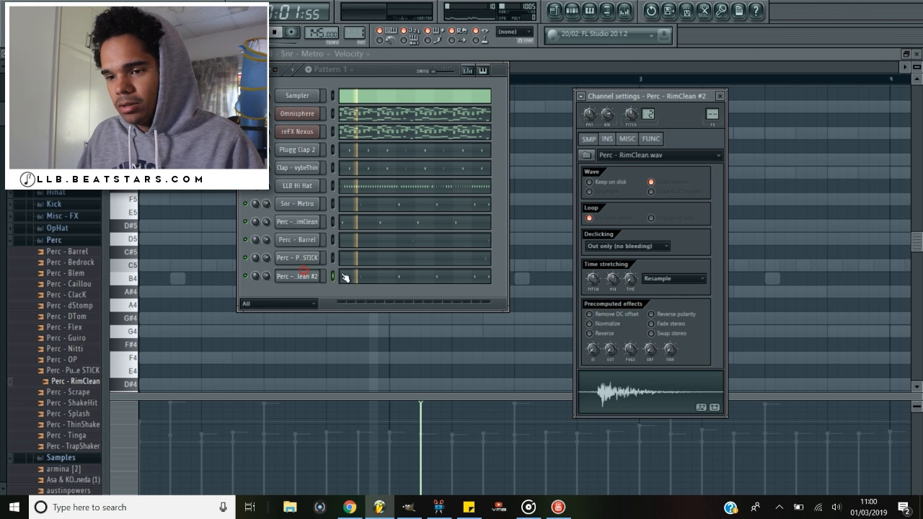
Set the root note of Perc - RimClean #2 to F#5 and lower the channel's volume while playing the pattern.
left_click(628, 139)
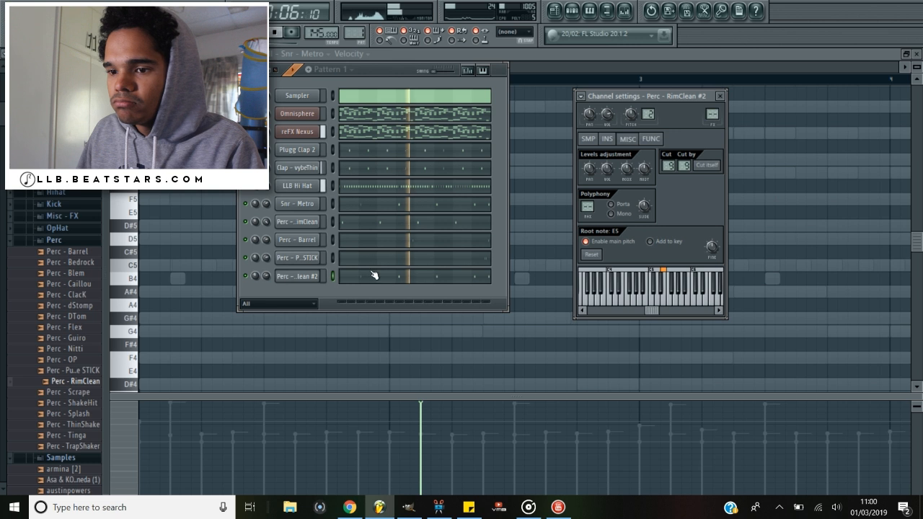
right_click(673, 274)
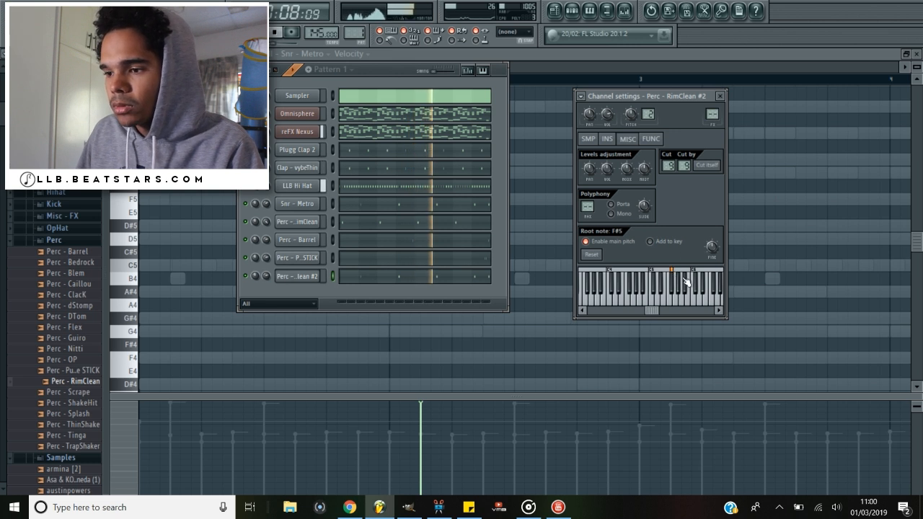
left_click_drag(267, 276, 267, 286)
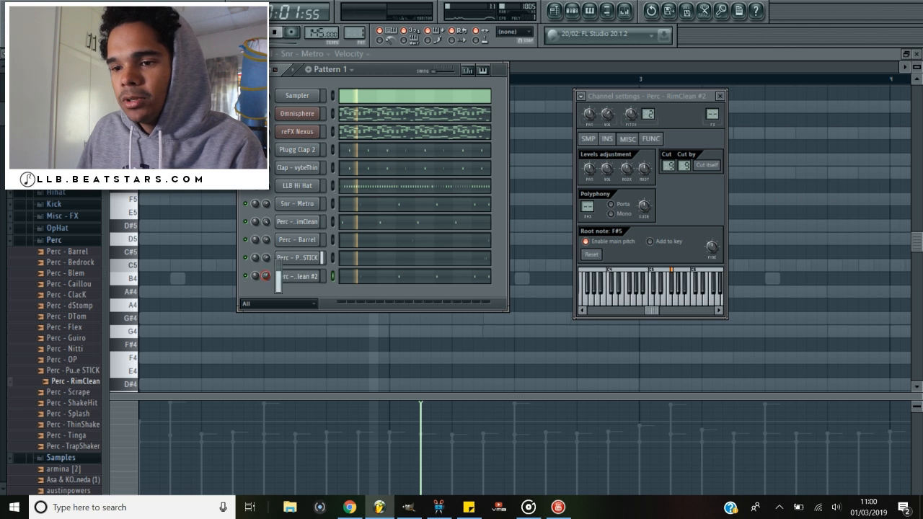
left_click(282, 279)
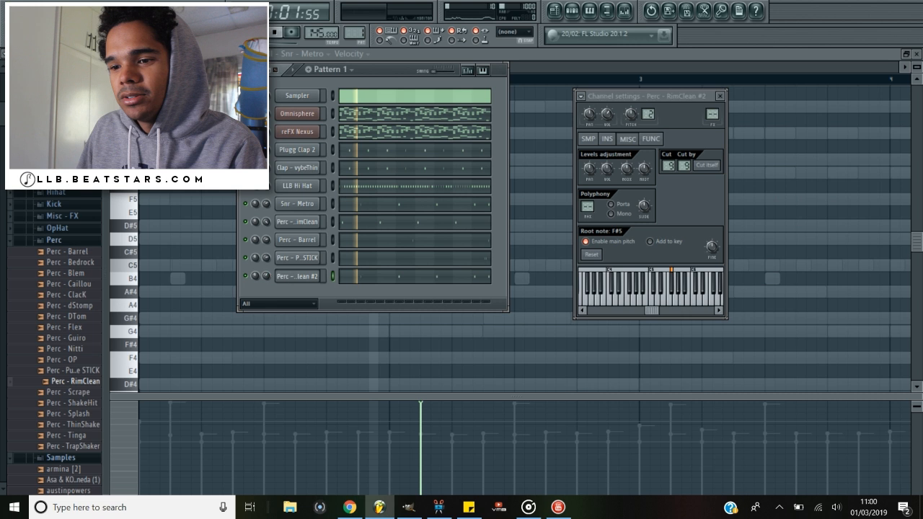
left_click(303, 276)
left_click(302, 276)
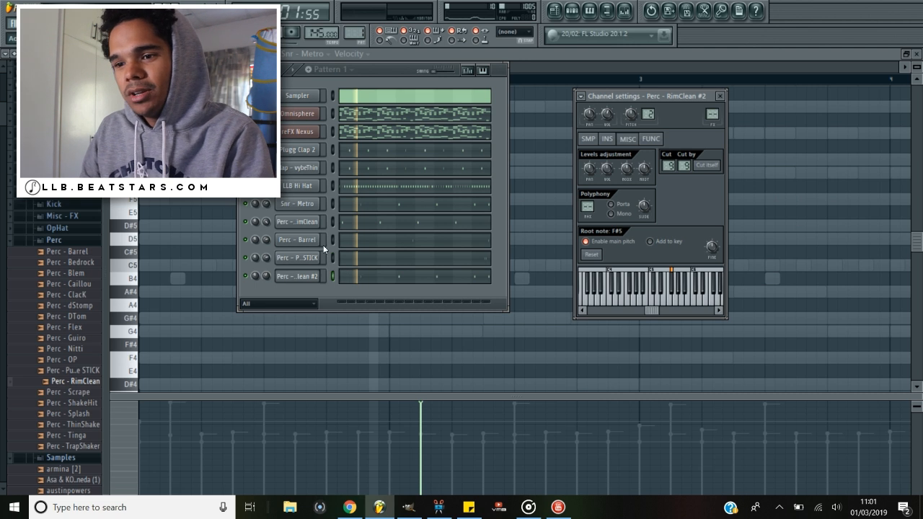
Add the 808 - Shotta sample as a new channel below Perc - RimClean #2 and open its piano roll.
left_click_drag(378, 70, 394, 73)
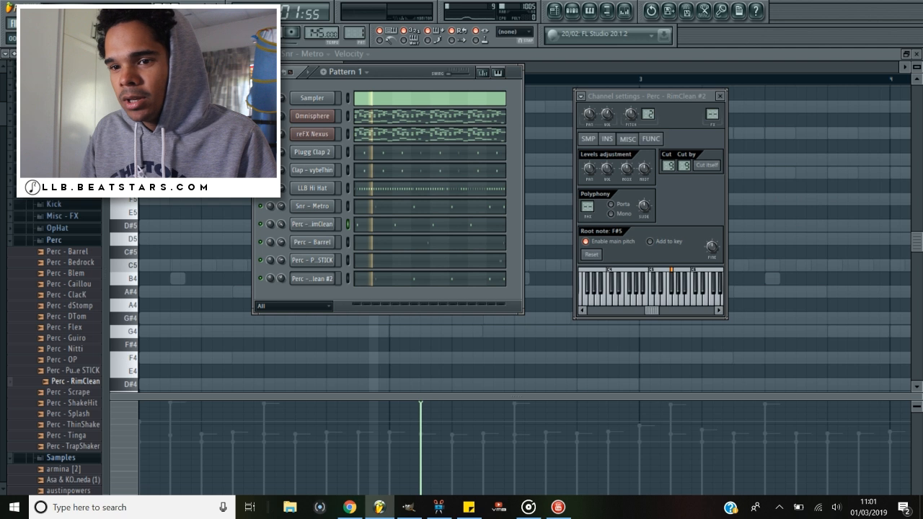
scroll(79, 322, "up", 5)
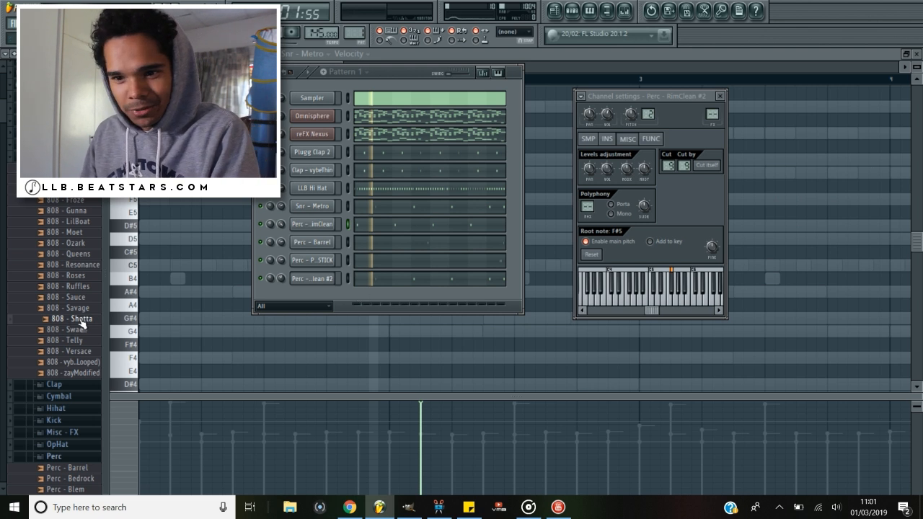
left_click_drag(82, 323, 318, 291)
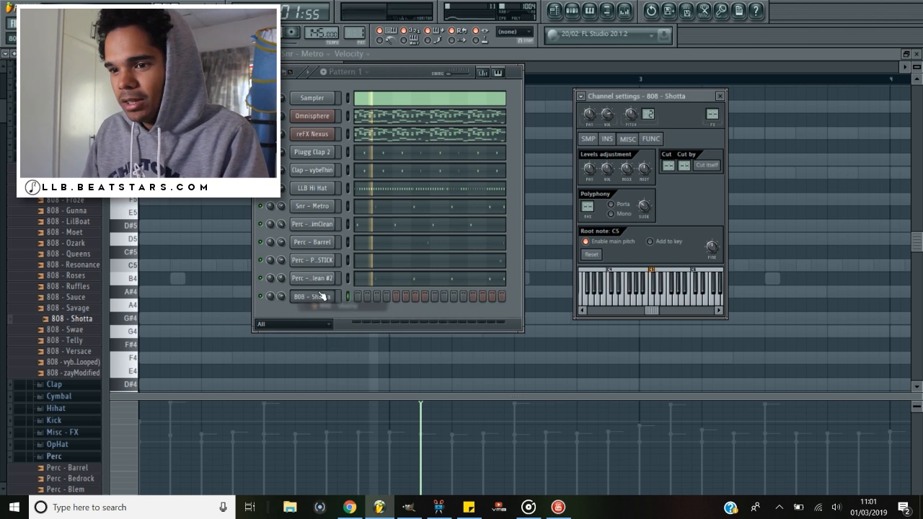
right_click(330, 299)
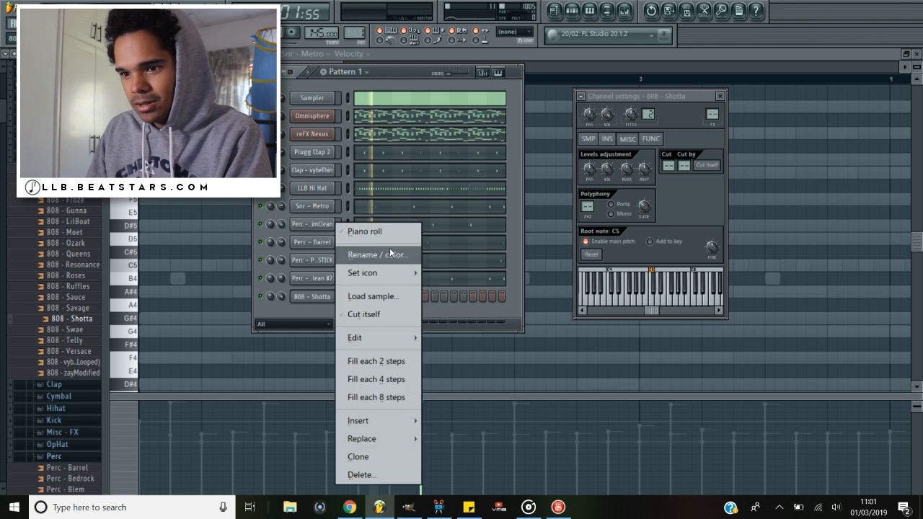
left_click(360, 231)
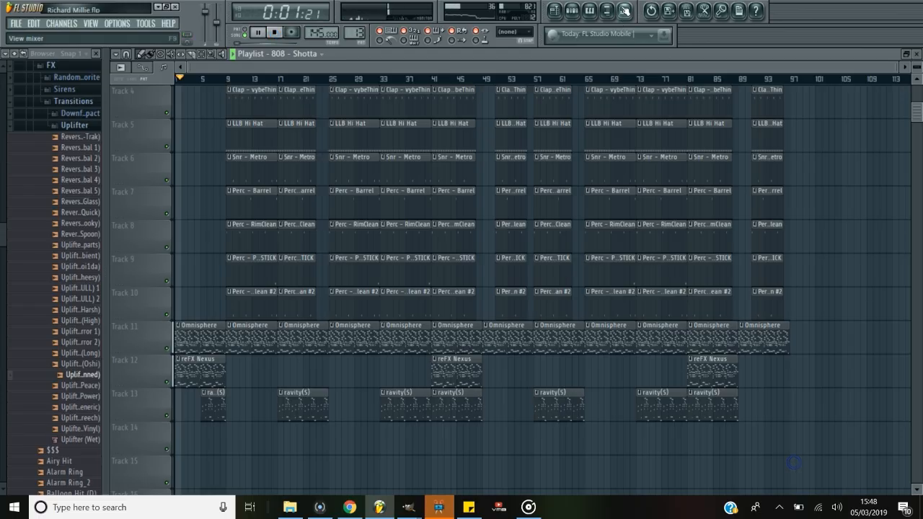
Check the Edison effect on the mixer's Master track during playback and close the mixer.
key("F9")
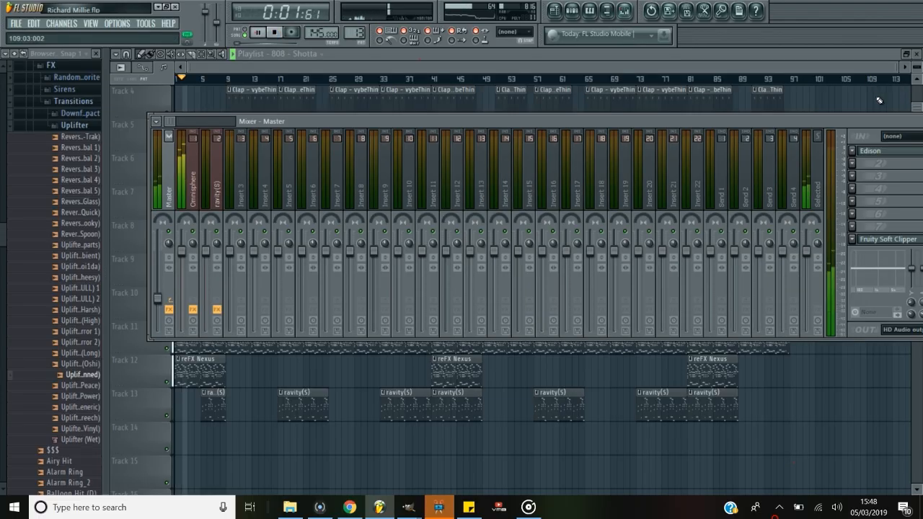
left_click(888, 153)
left_click(890, 153)
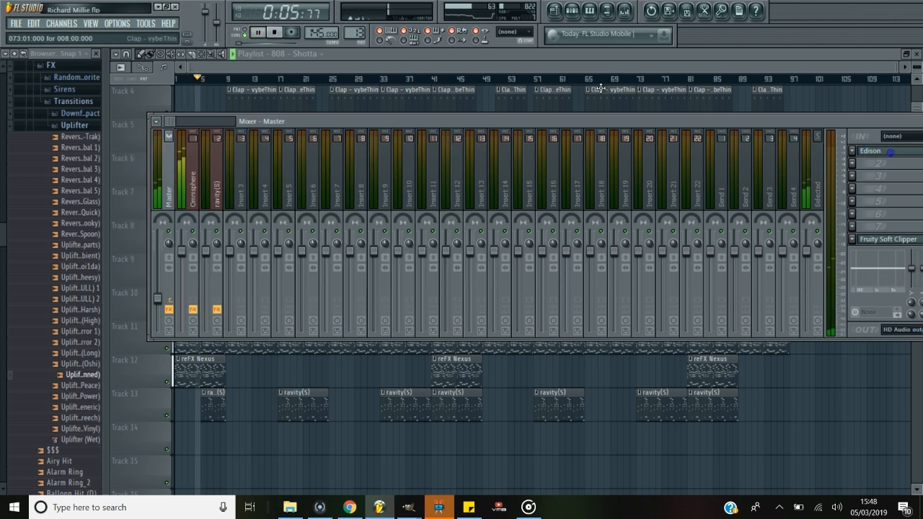
key("F9")
Inspect the notes of the Omnisphere and LLB Hi Hat clips in the piano roll and return to the playlist.
scroll(255, 274, "down", 1)
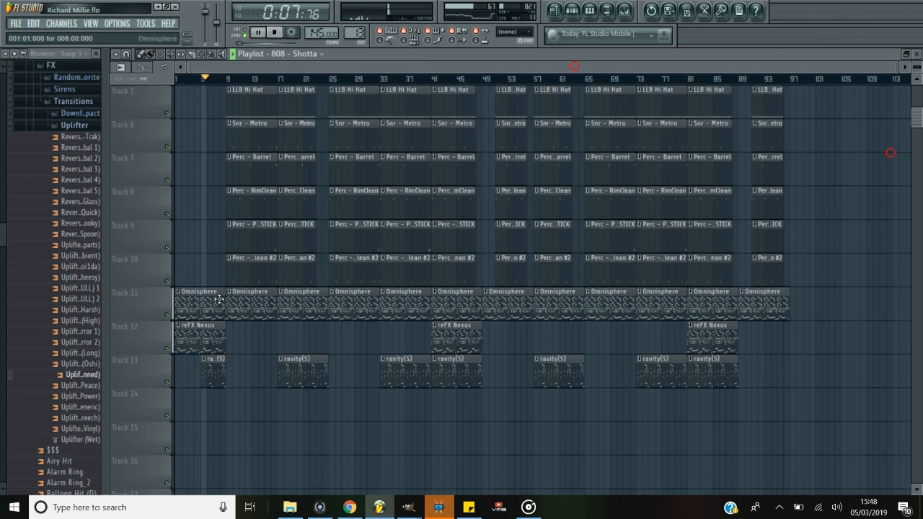
double_click(210, 302)
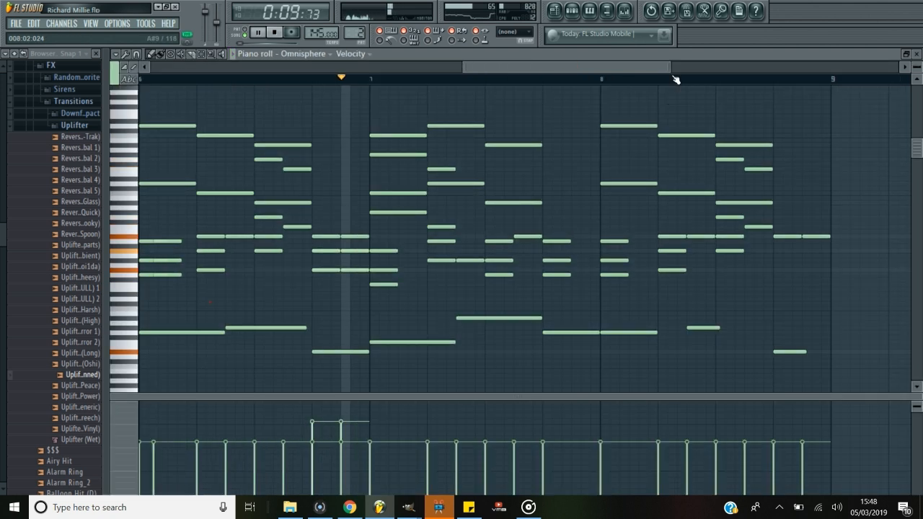
left_click_drag(718, 69, 588, 85)
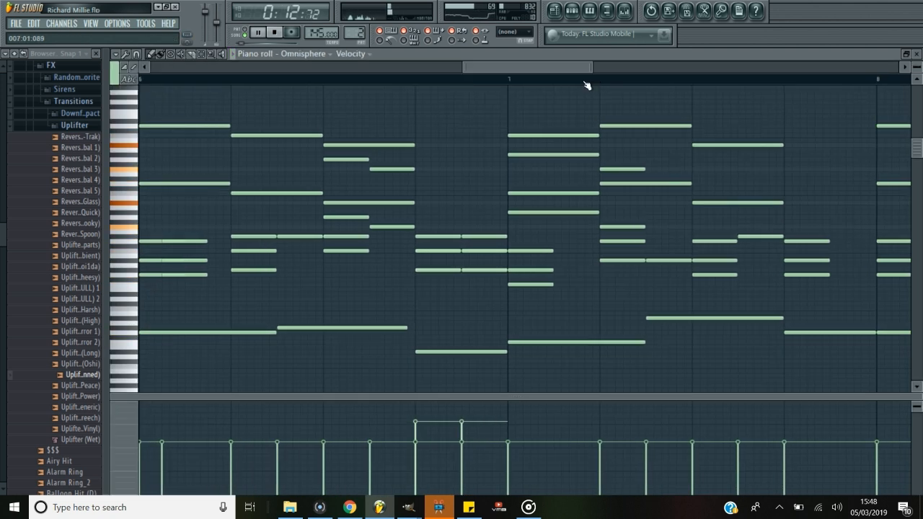
left_click(561, 9)
scroll(241, 180, "up", 3)
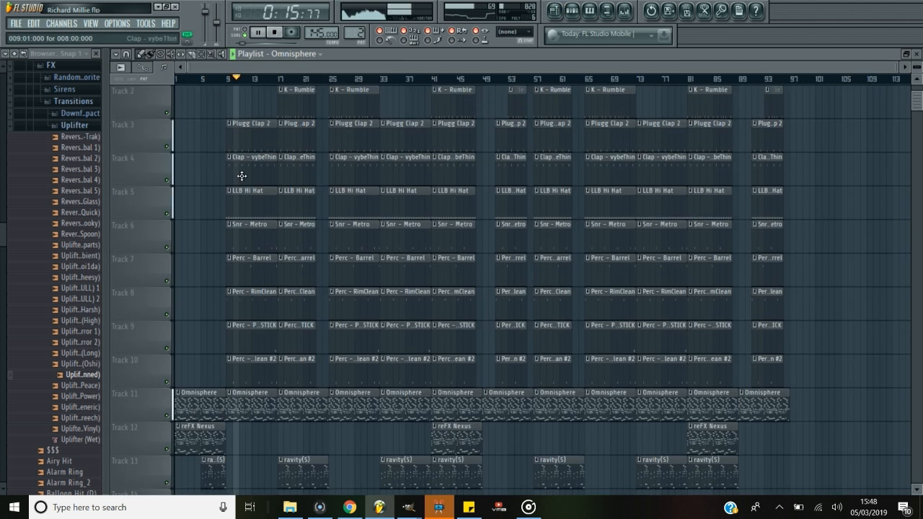
double_click(241, 202)
left_click_drag(354, 67, 422, 81)
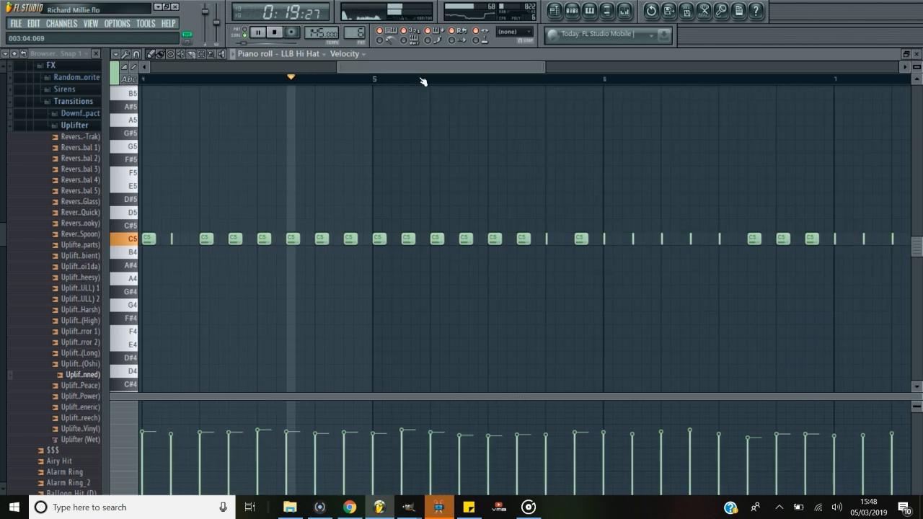
left_click(554, 12)
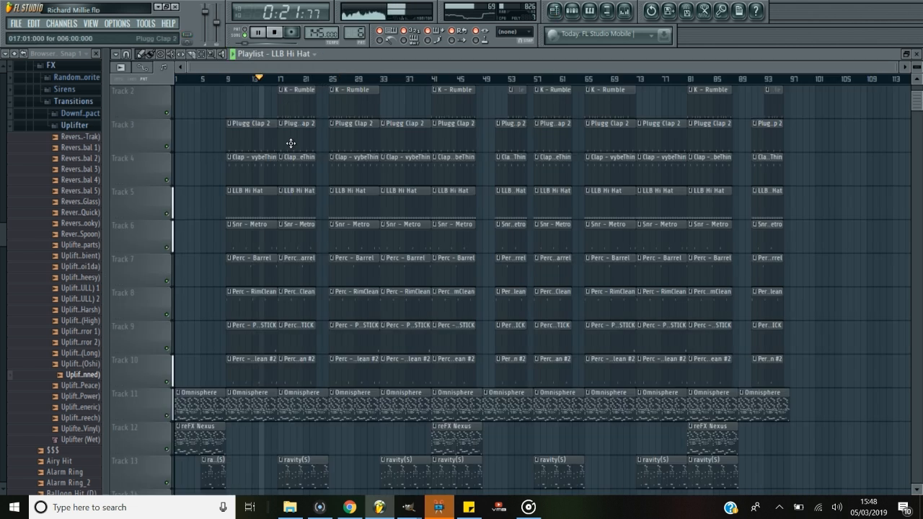
Inspect the notes of the ravity(S) and 808 - Shotta clips in the piano roll and return to the playlist.
scroll(310, 382, "down", 1)
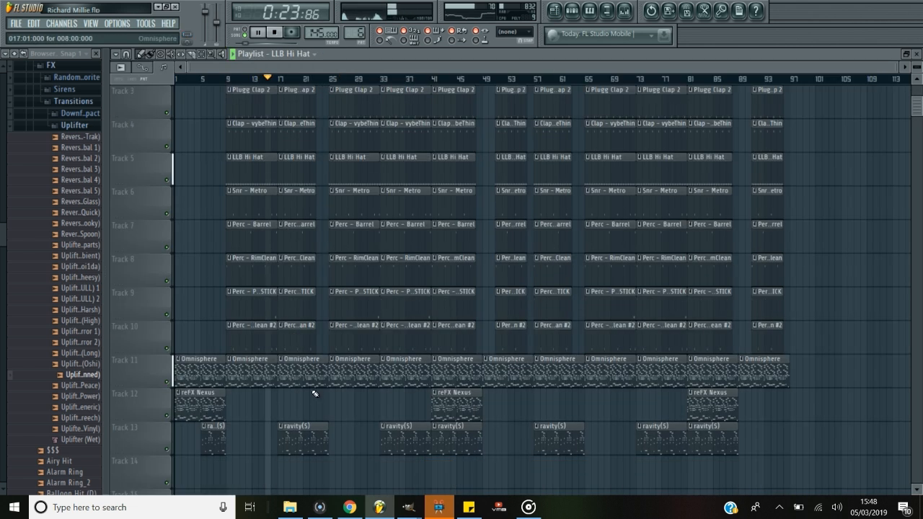
double_click(287, 445)
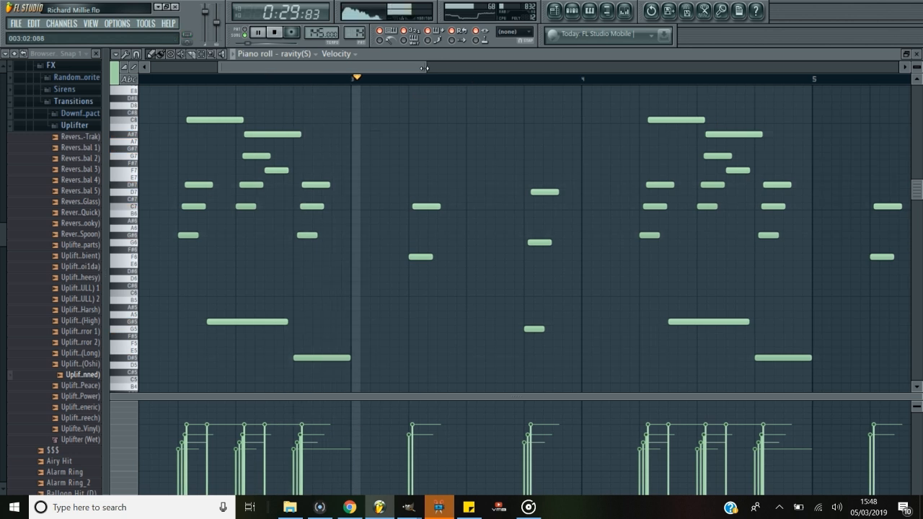
left_click_drag(426, 68, 567, 72)
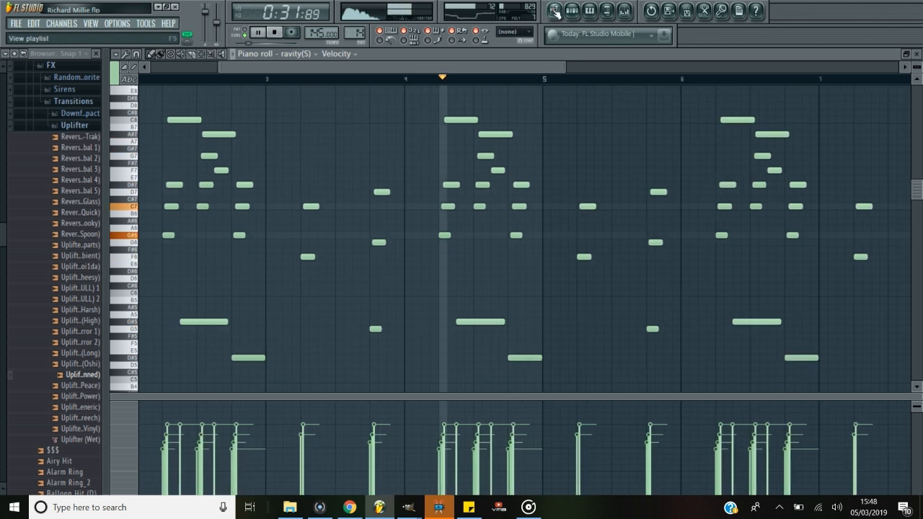
left_click(553, 12)
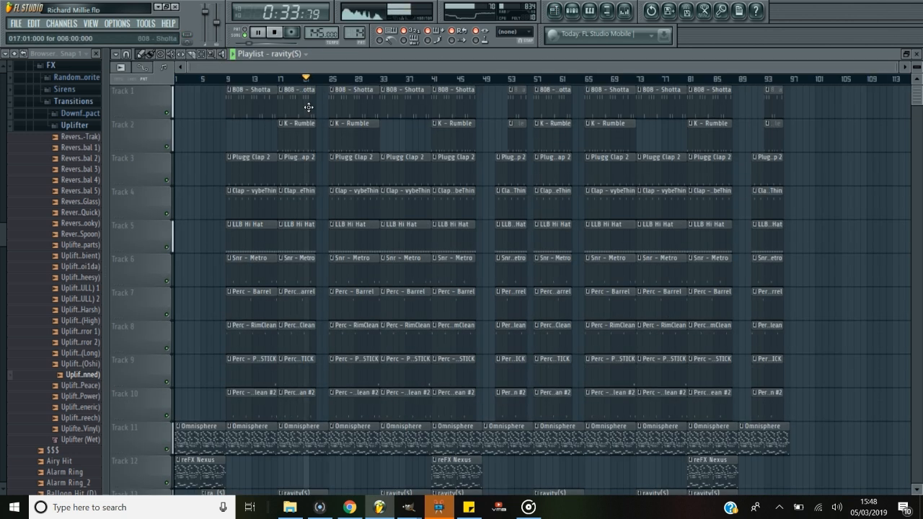
double_click(308, 107)
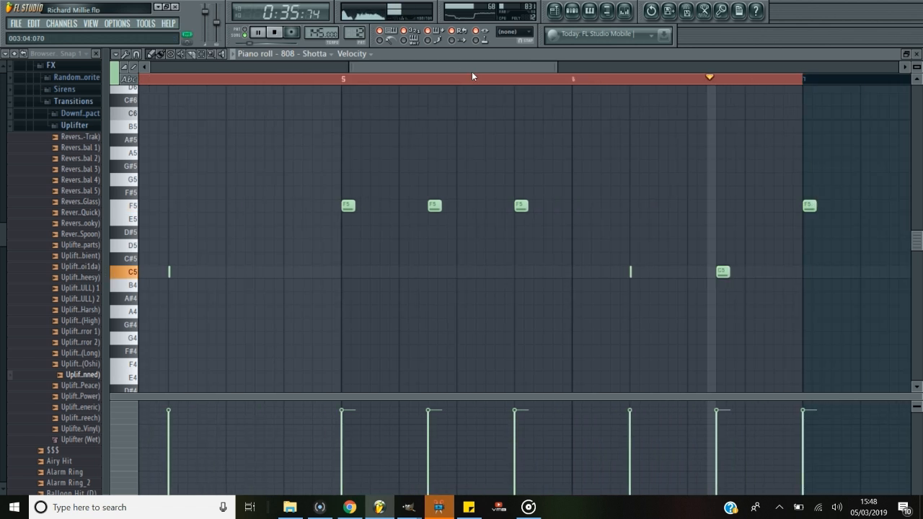
left_click(552, 19)
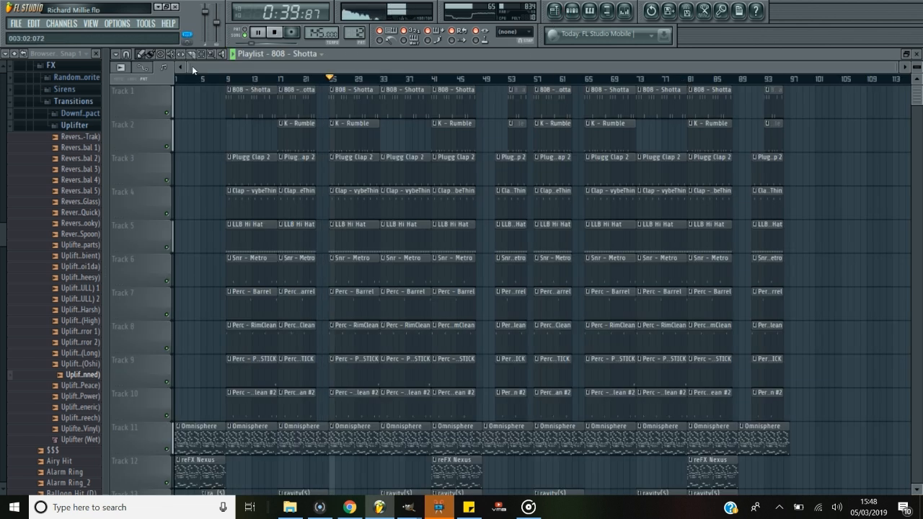
Examine the clip arrangement around bars 21 to 57 across all playlist tracks with the browser closed while the song plays.
scroll(322, 92, "up", 2)
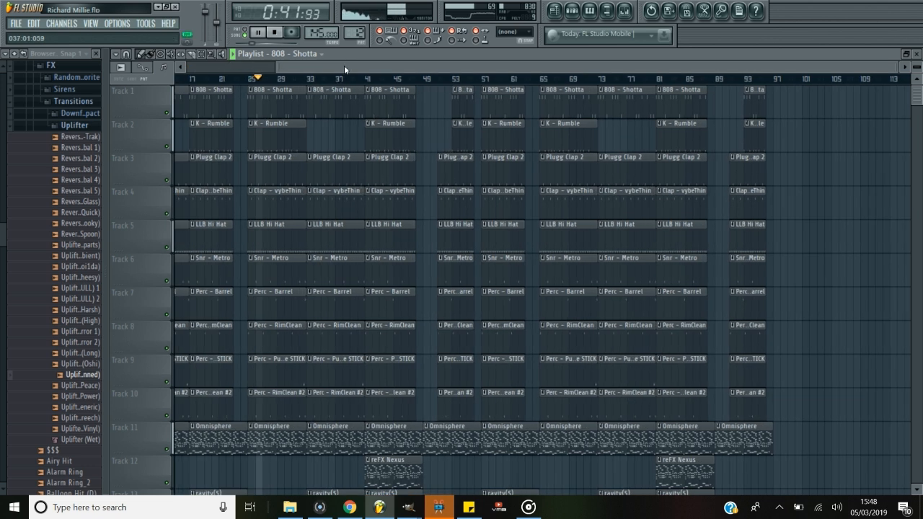
scroll(306, 66, "up", 2)
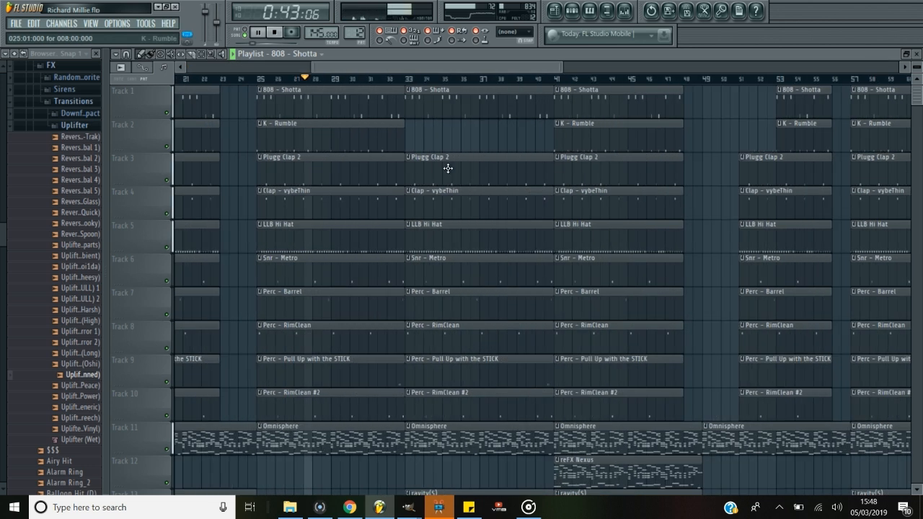
scroll(451, 195, "down", 3)
scroll(462, 237, "up", 3)
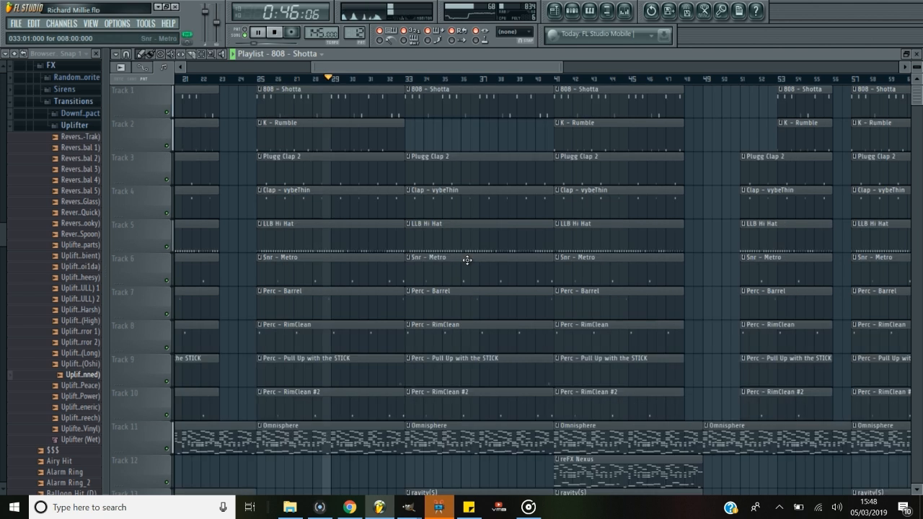
left_click(97, 54)
scroll(631, 279, "down", 1)
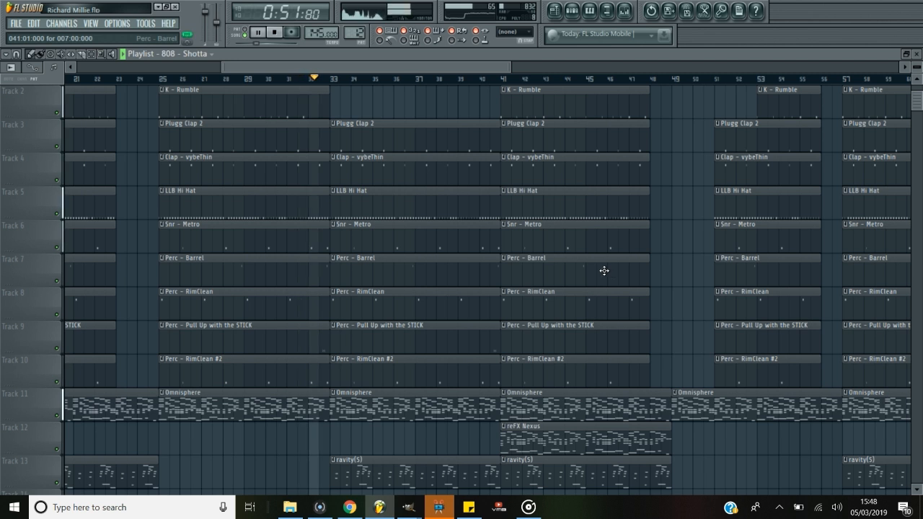
scroll(578, 265, "up", 1)
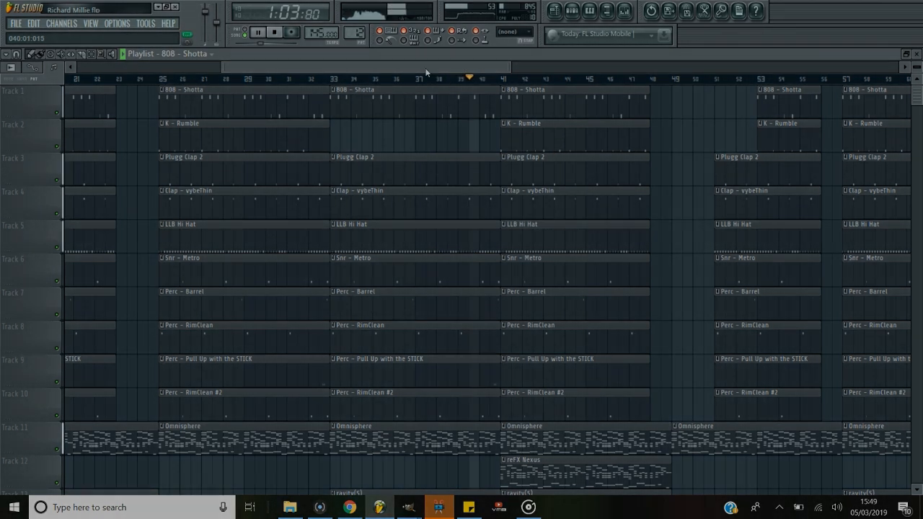
left_click_drag(503, 71, 541, 76)
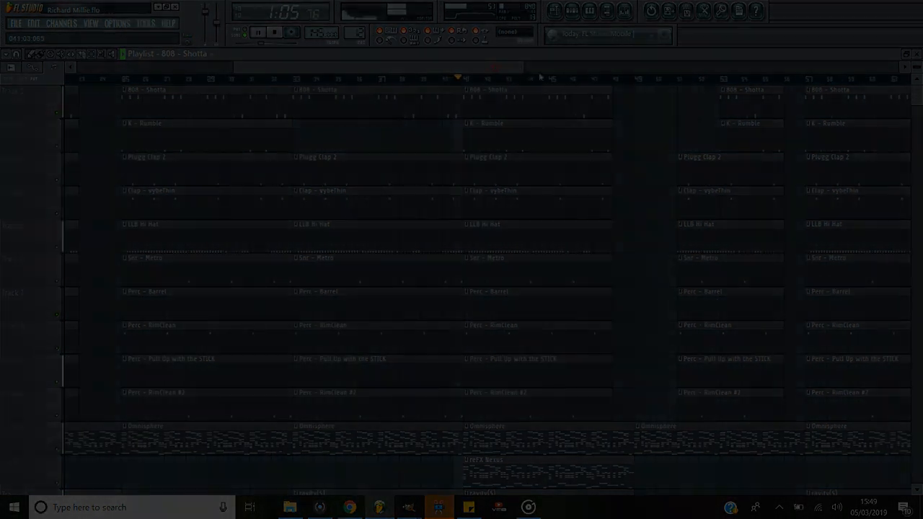